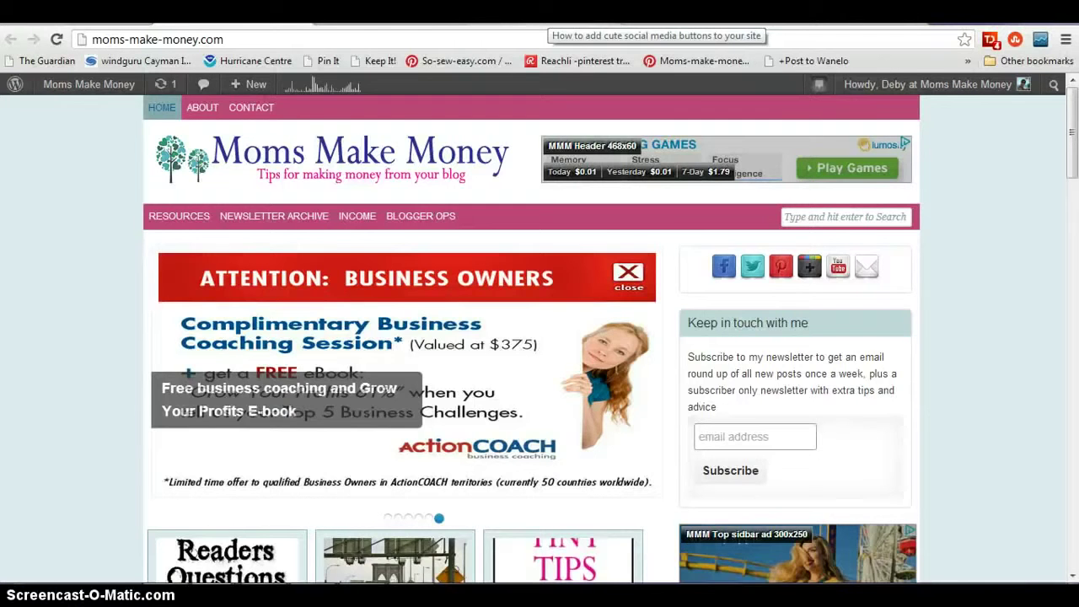
- Switch to the browser tab with the 'How to add cute social media buttons to your site' post preview
click(552, 16)
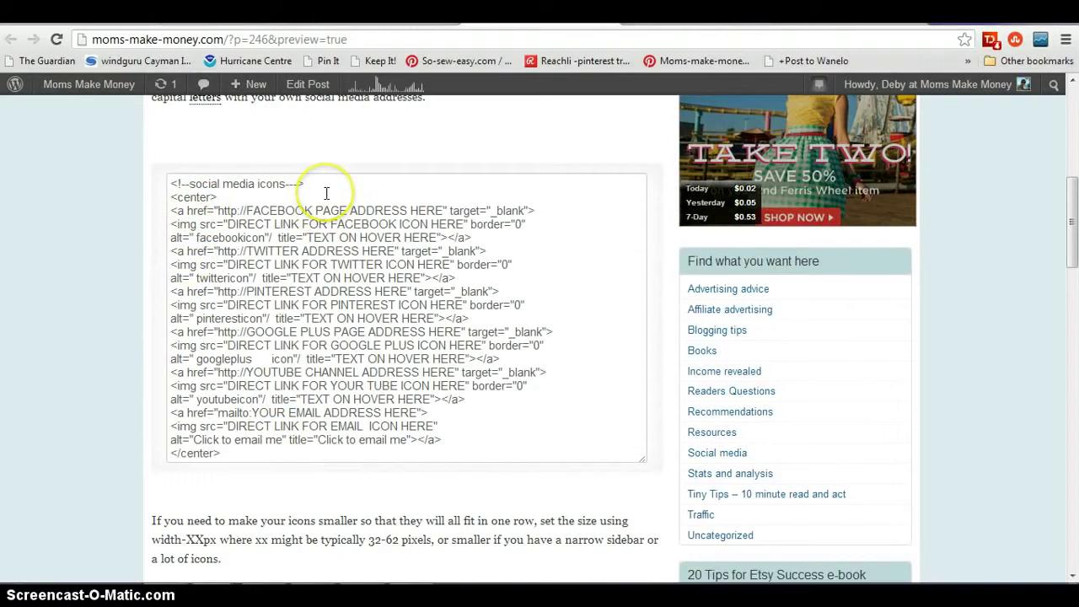
- Copy all the social icon HTML code from the post's textarea and return to the Widgets admin tab
drag(171, 182, 249, 452)
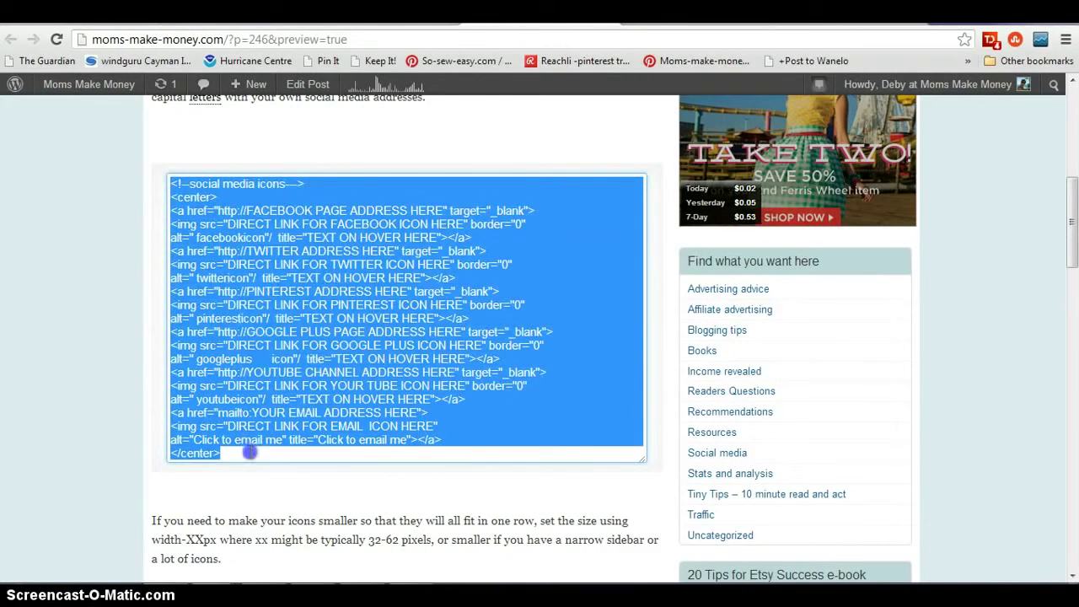
right_click(258, 311)
click(295, 375)
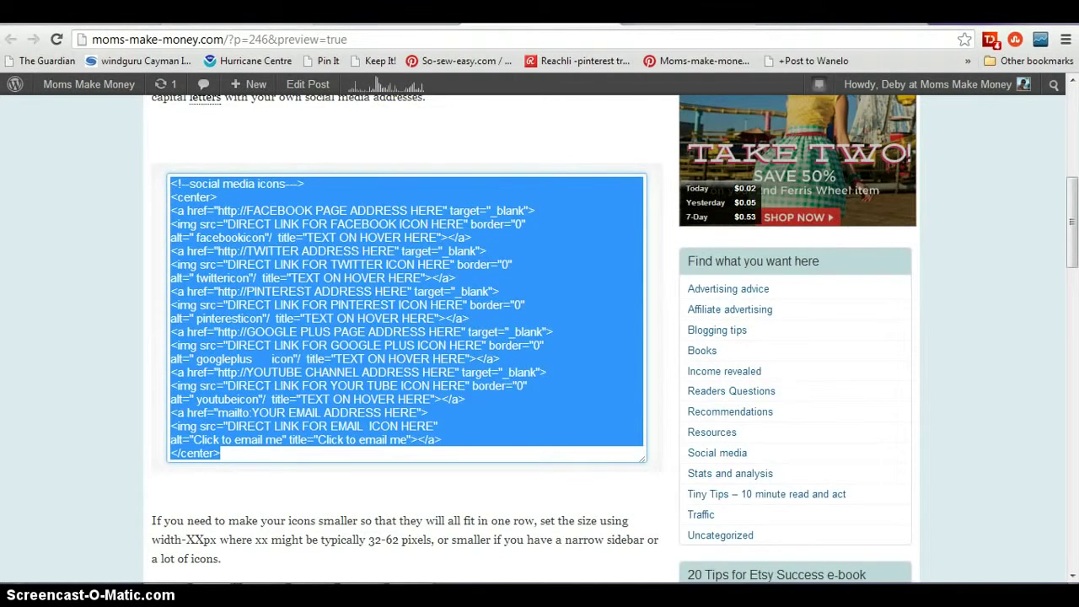
key(ctrl+Tab)
drag(1070, 139, 1072, 161)
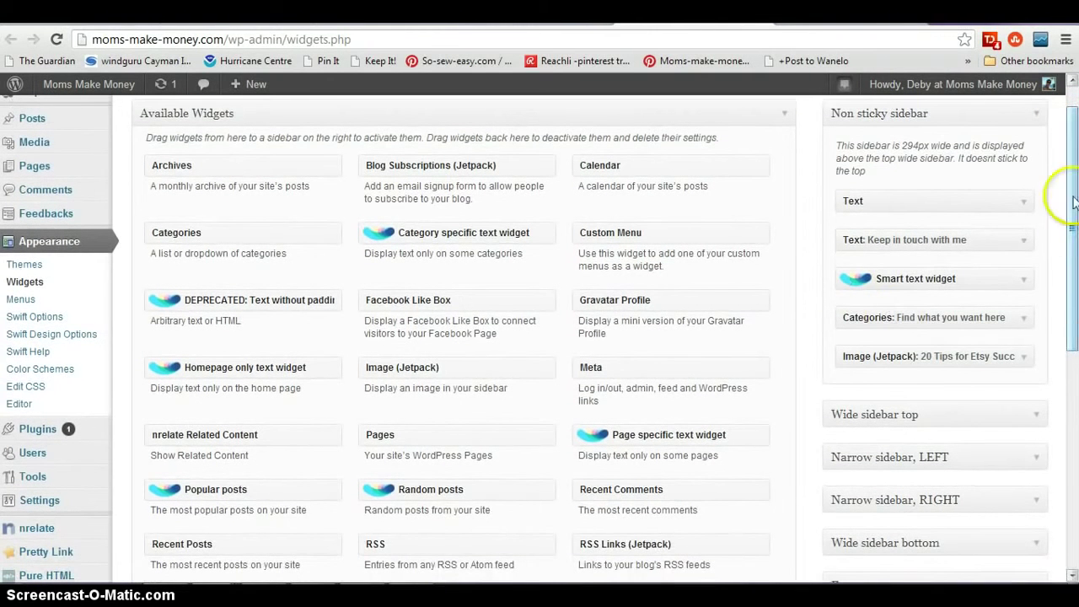
- Add a Text widget to the Non sticky sidebar, positioned below 'Text: Keep in touch with me'
key(ctrl+Tab)
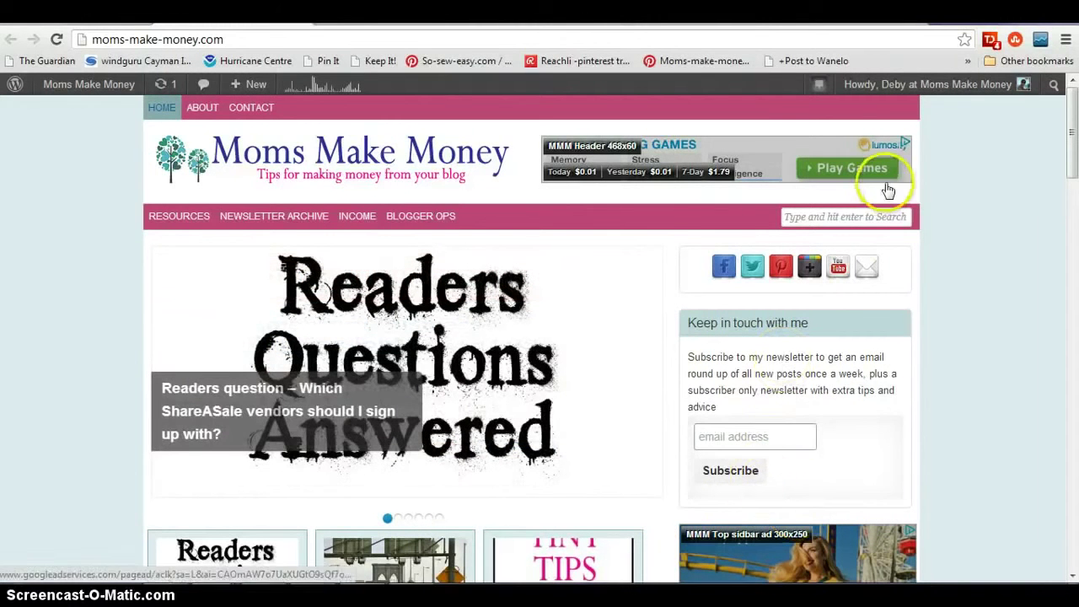
click(72, 169)
scroll(996, 125, down, 1)
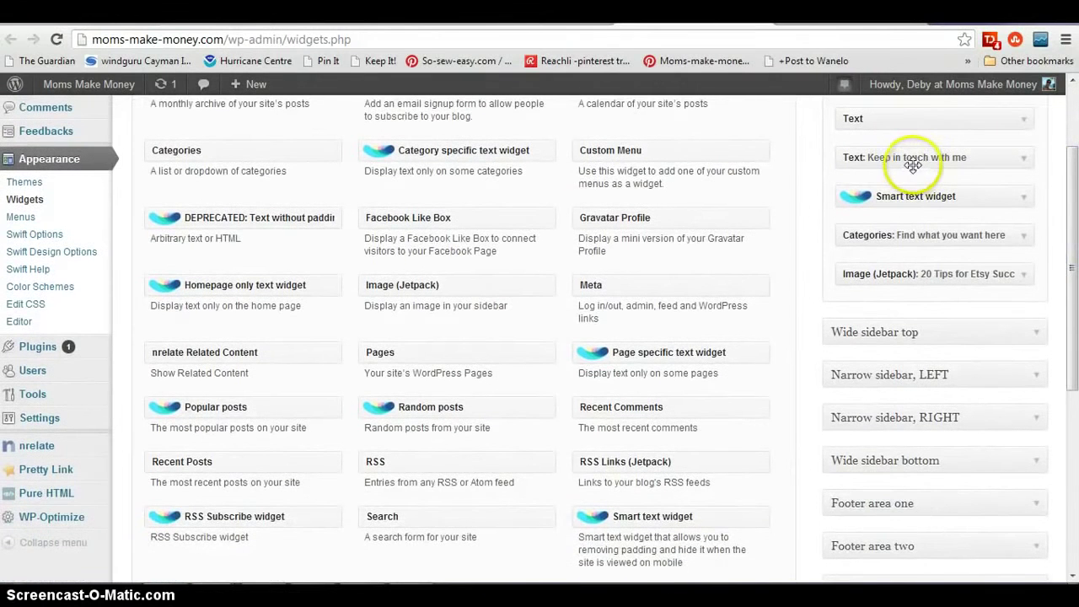
drag(1072, 276, 1073, 356)
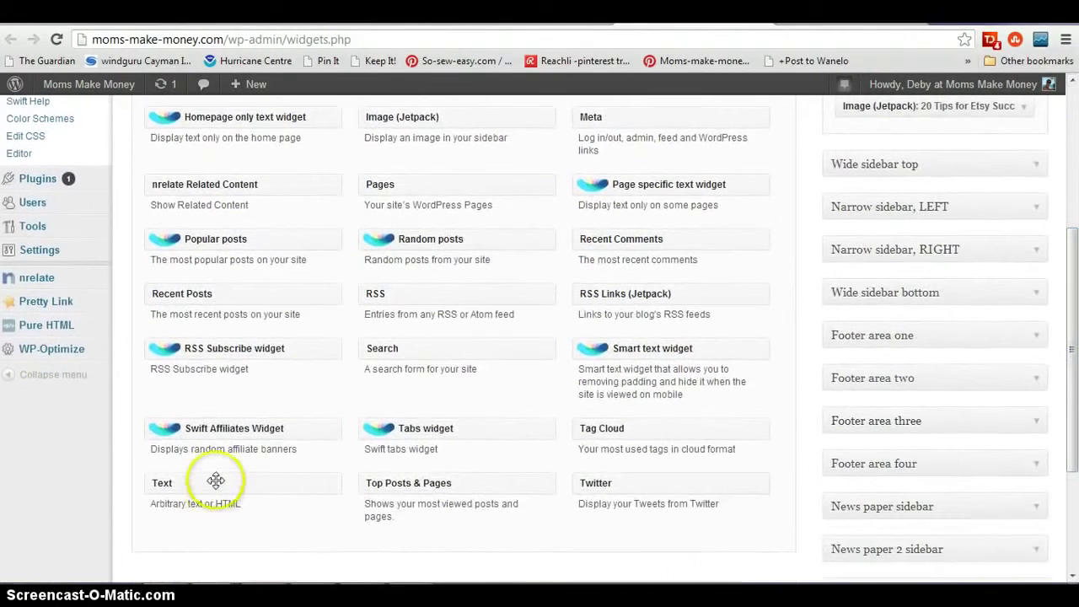
drag(216, 482, 905, 126)
drag(1076, 313, 1073, 253)
click(747, 568)
drag(927, 378, 982, 263)
- Paste the copied social media icons code into the new Text widget's content box
click(1023, 261)
right_click(763, 338)
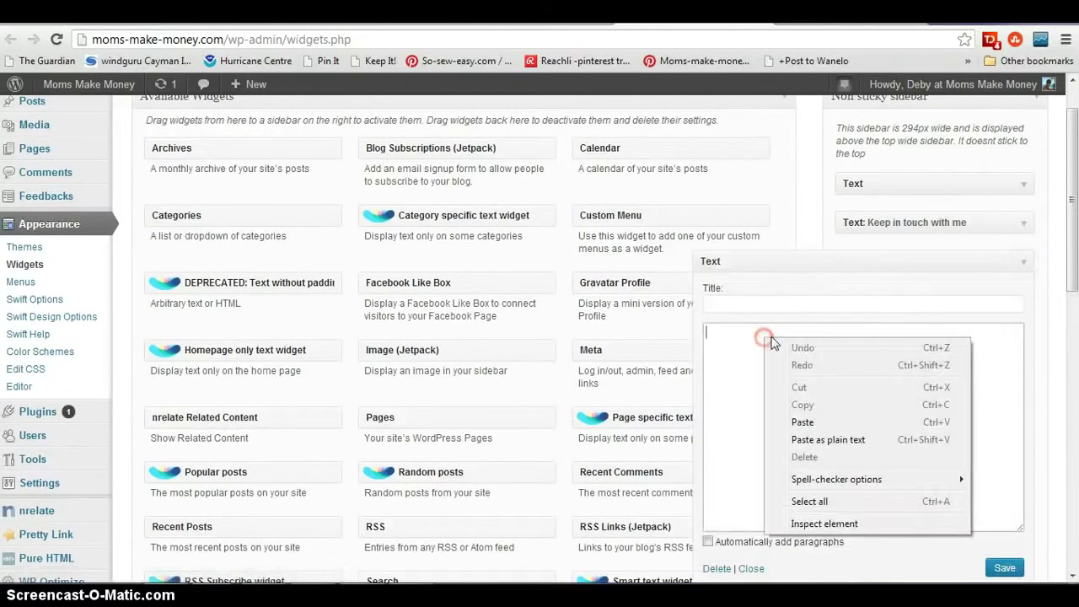
click(802, 421)
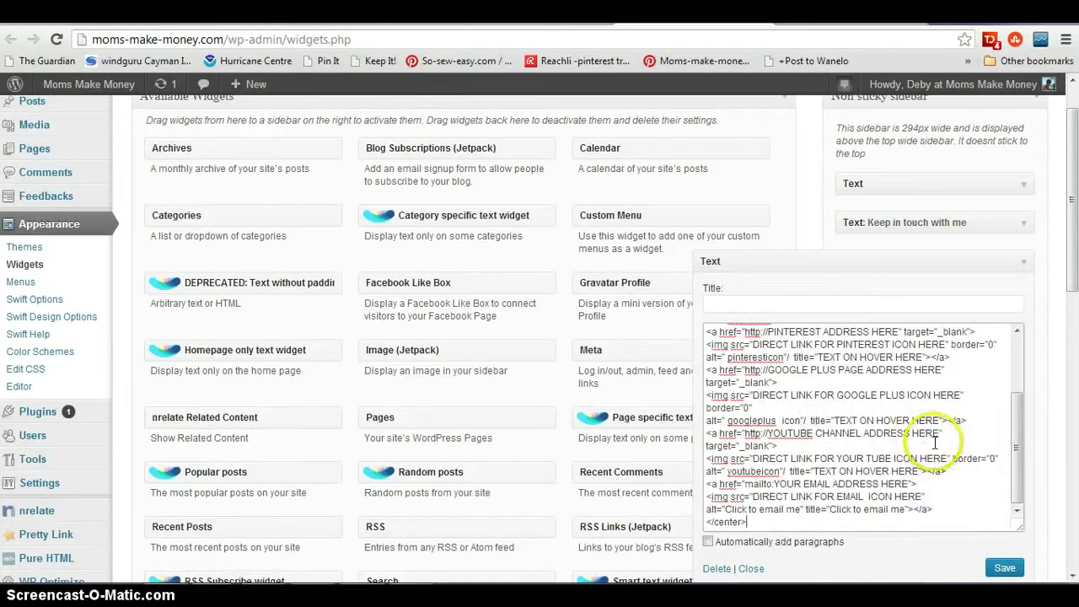
scroll(1011, 476, up, 5)
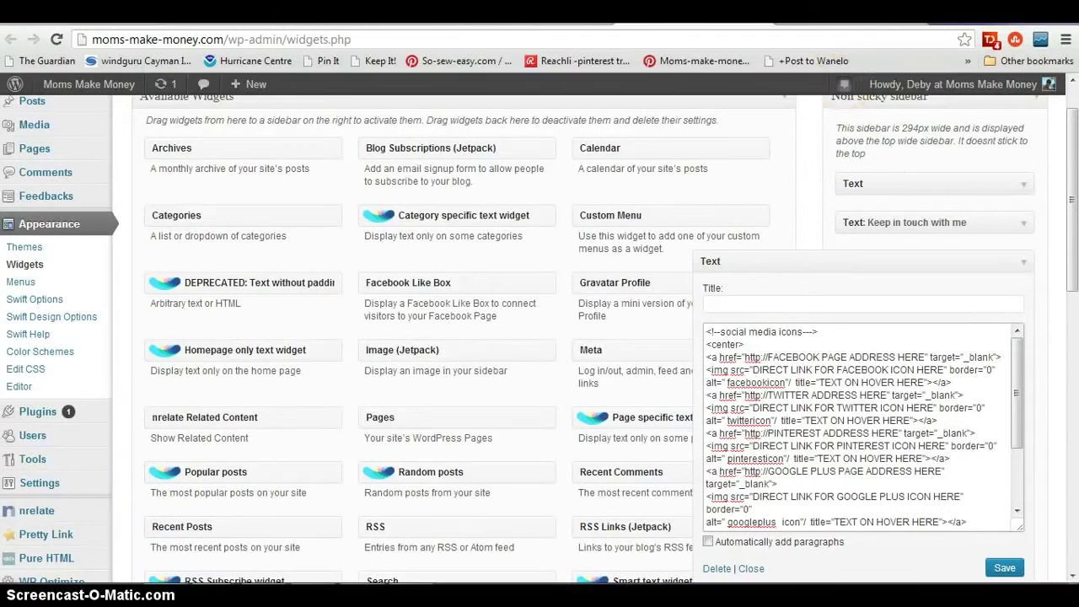
click(851, 17)
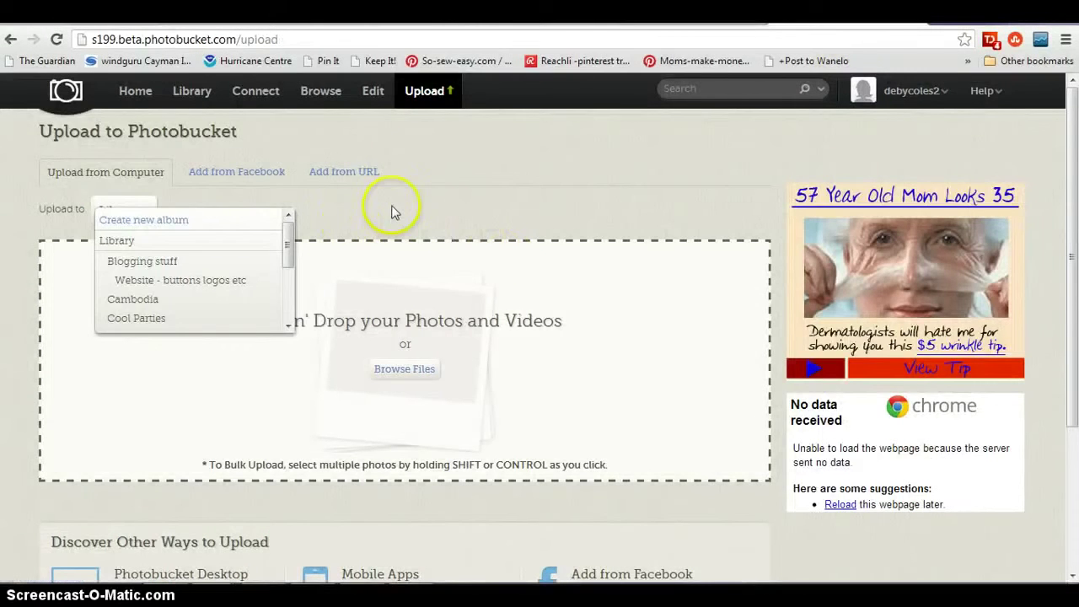
- Upload all six purple social icon files into the 'Website - buttons logos etc' Photobucket album
click(392, 212)
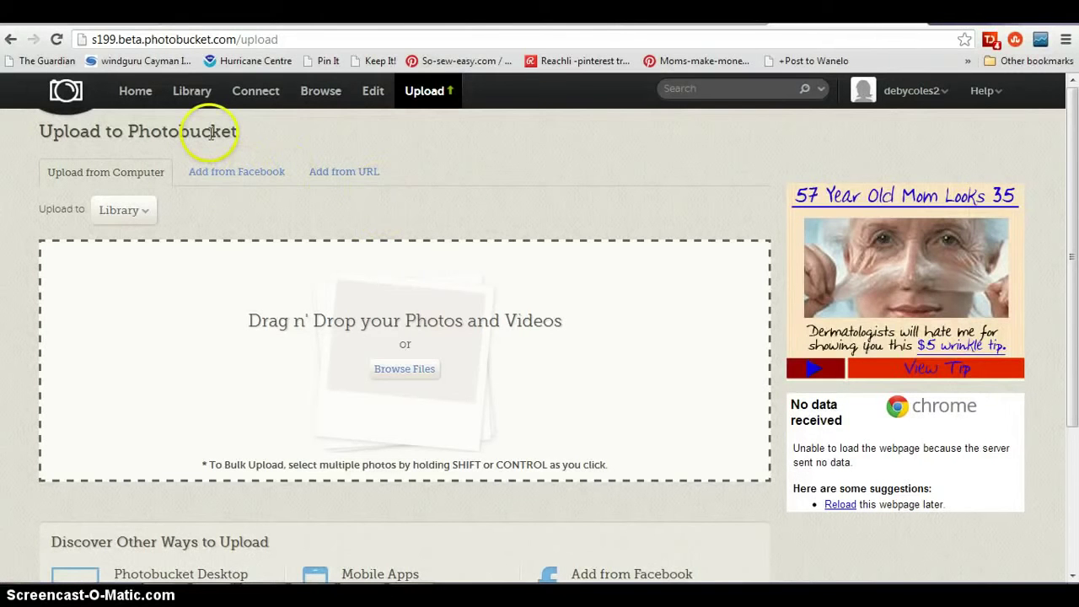
click(149, 218)
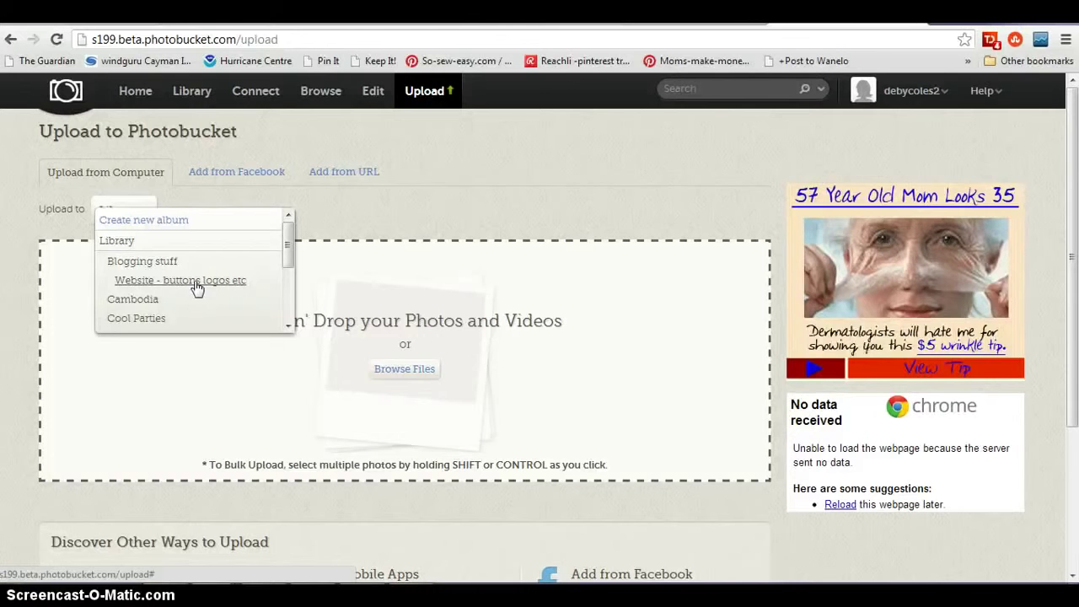
click(195, 288)
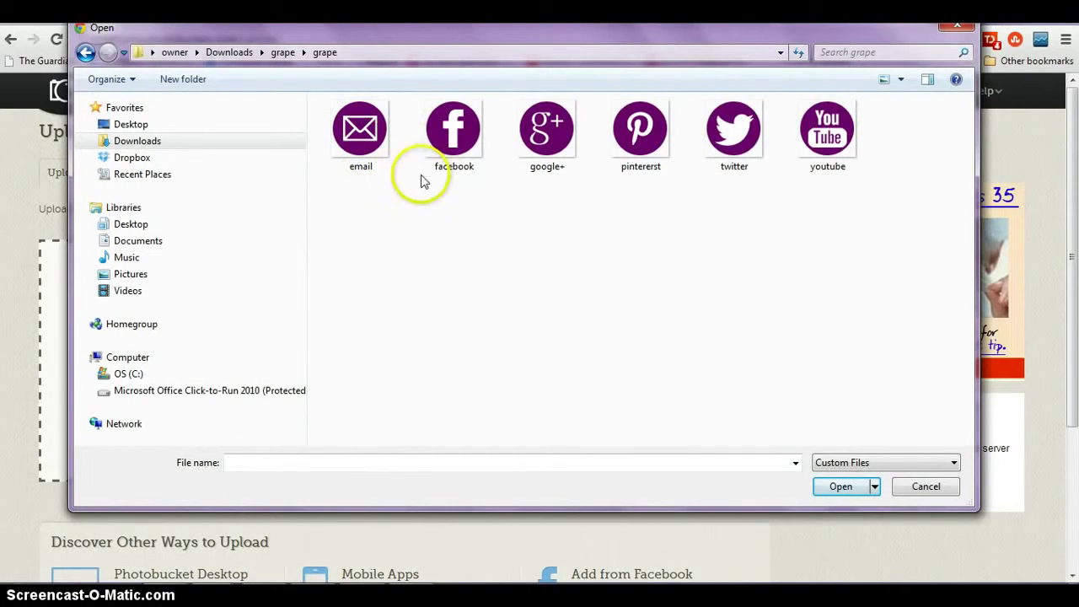
click(379, 145)
shift+click(843, 135)
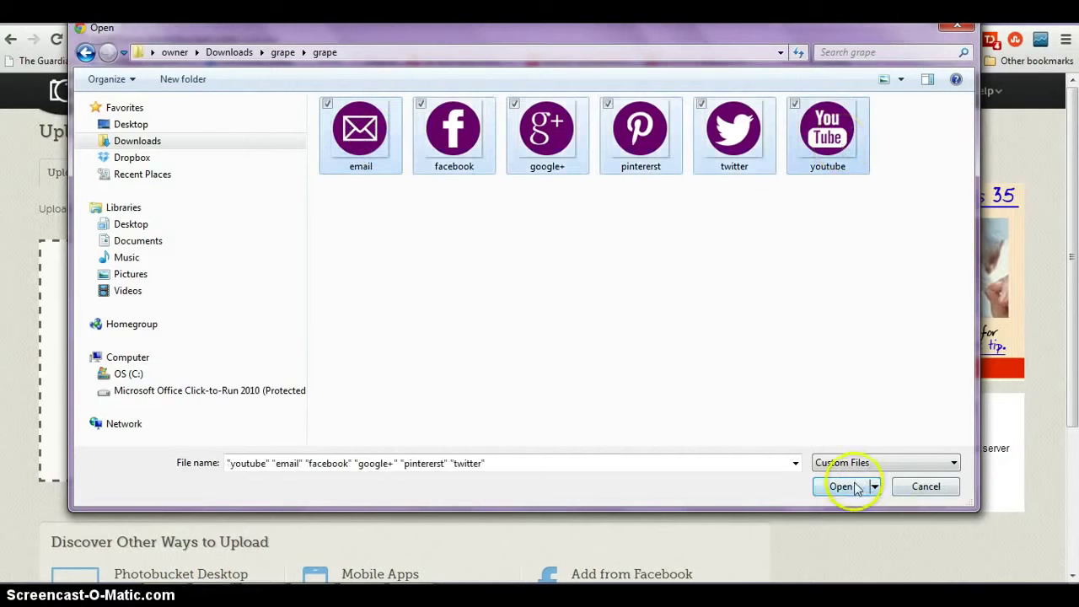
click(858, 486)
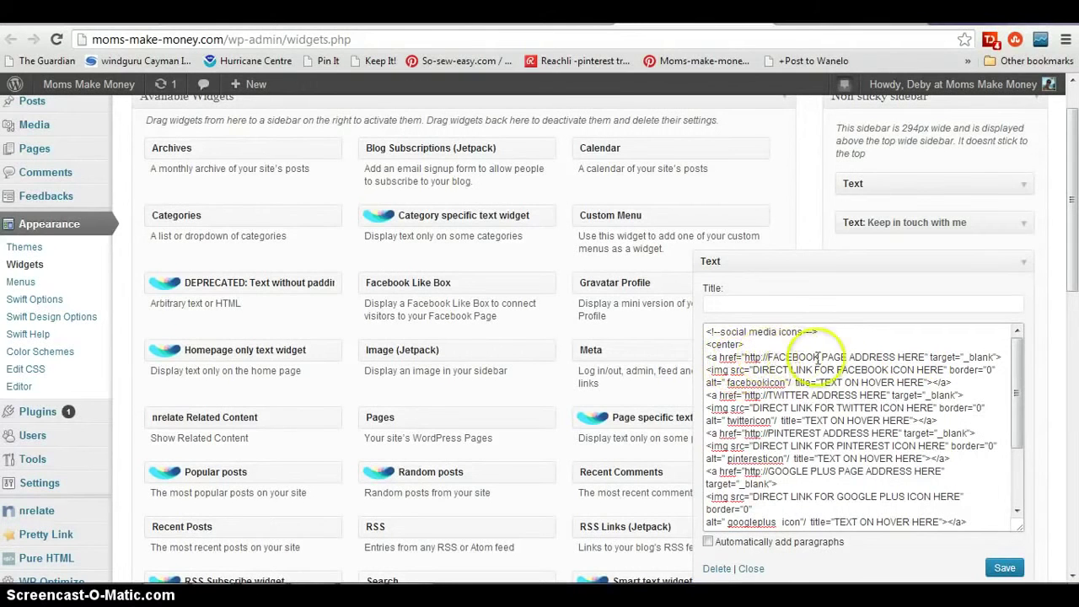
- Put the blog's Facebook URL in place of the FACEBOOK PAGE ADDRESS HERE placeholder
click(925, 356)
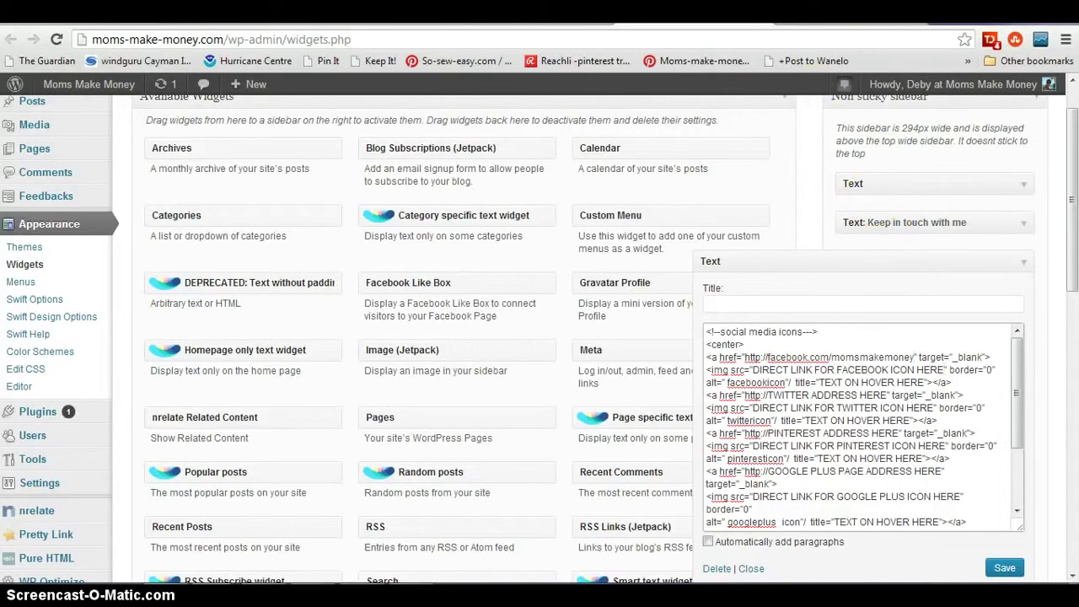
key(ctrl+Tab)
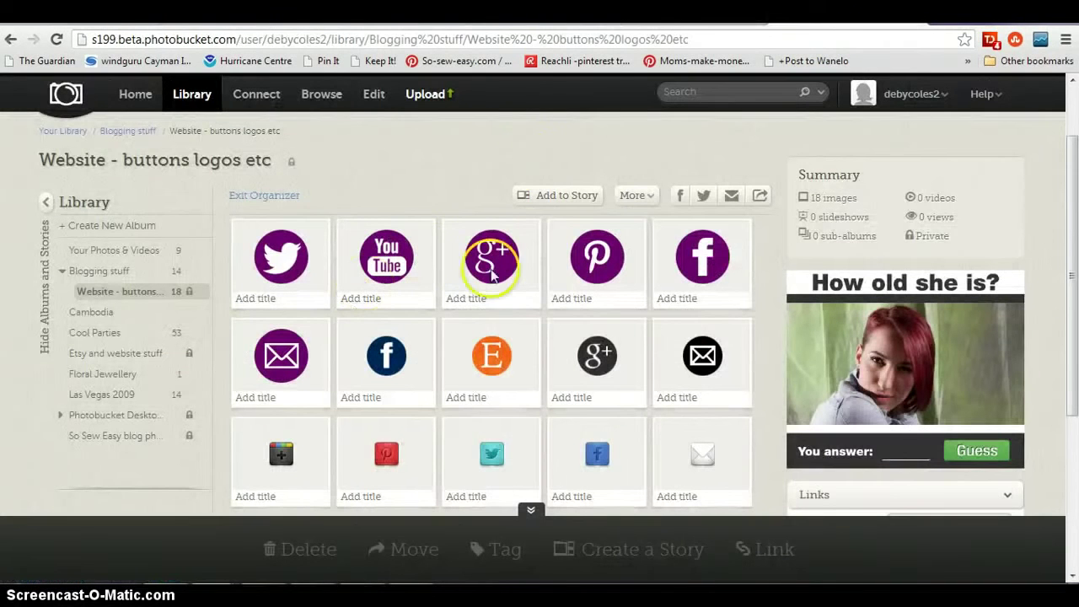
- Copy the Direct link of the purple Facebook icon from Photobucket's link codes
click(700, 266)
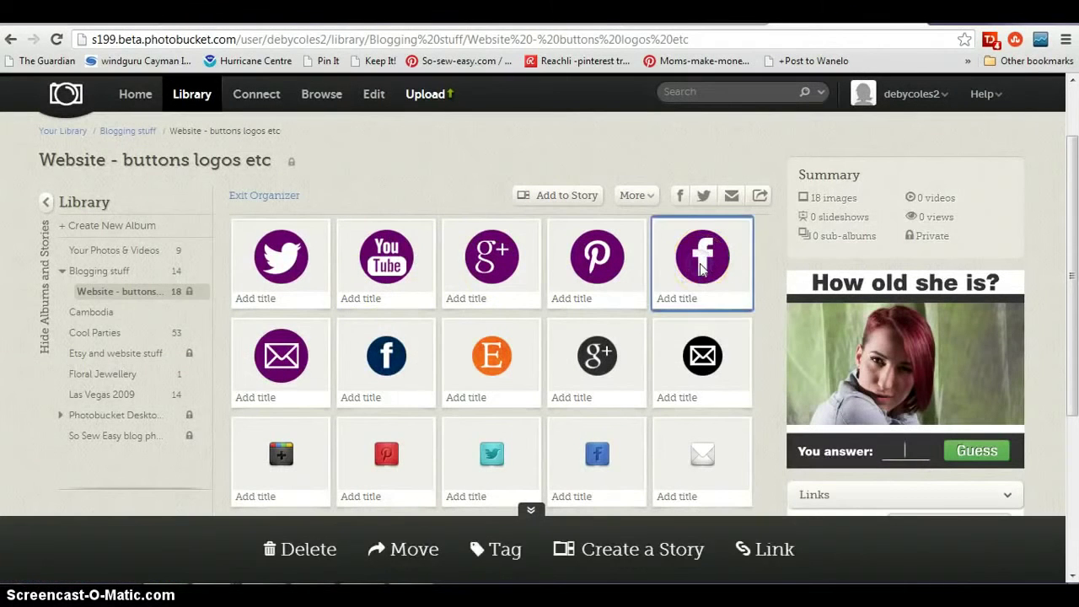
drag(1068, 217, 1075, 364)
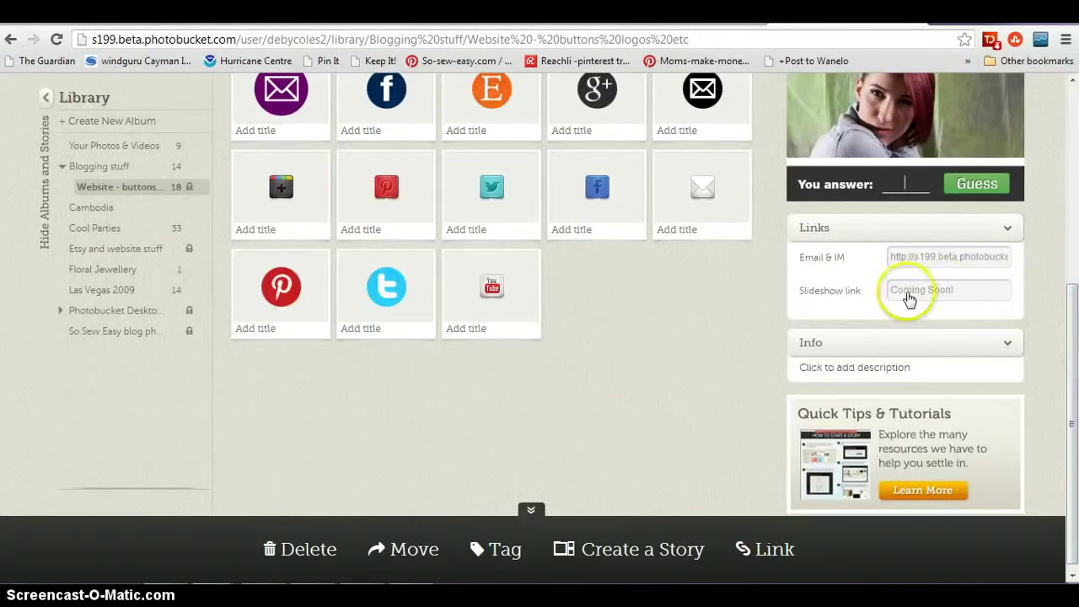
click(1005, 349)
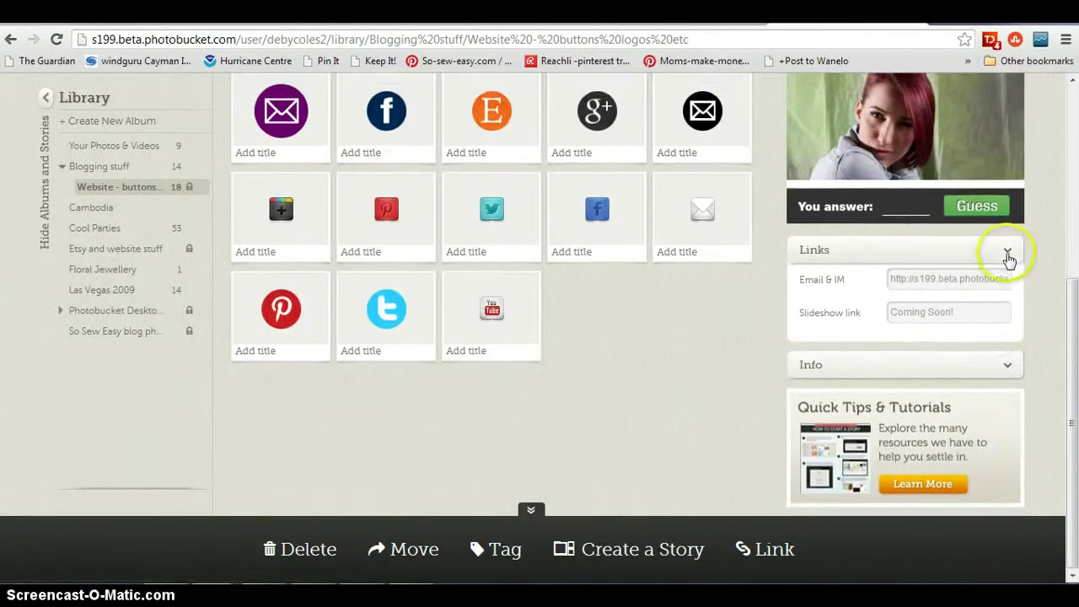
click(1007, 243)
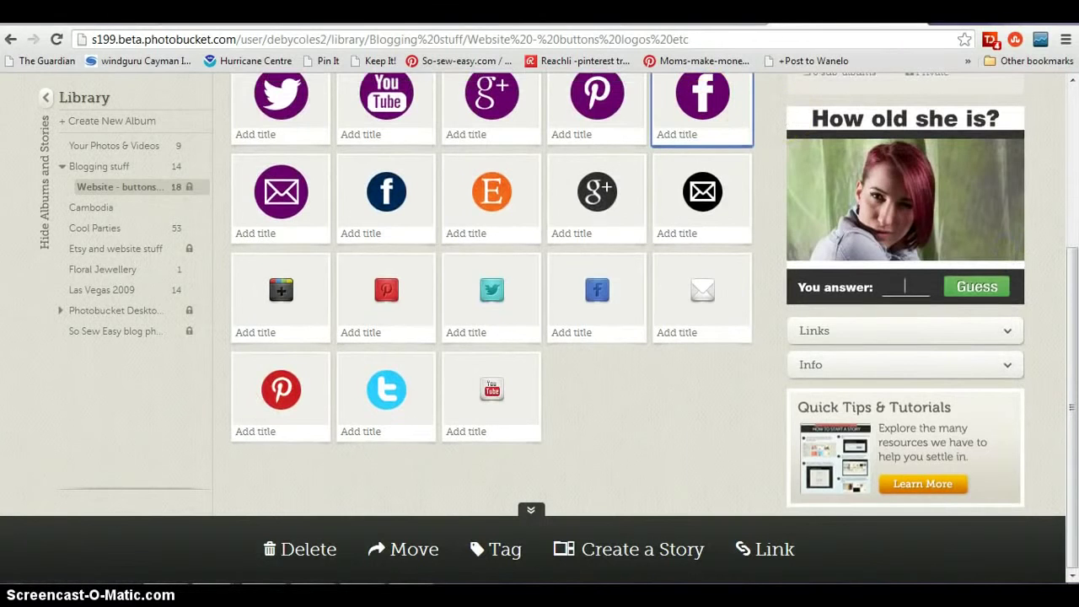
click(698, 300)
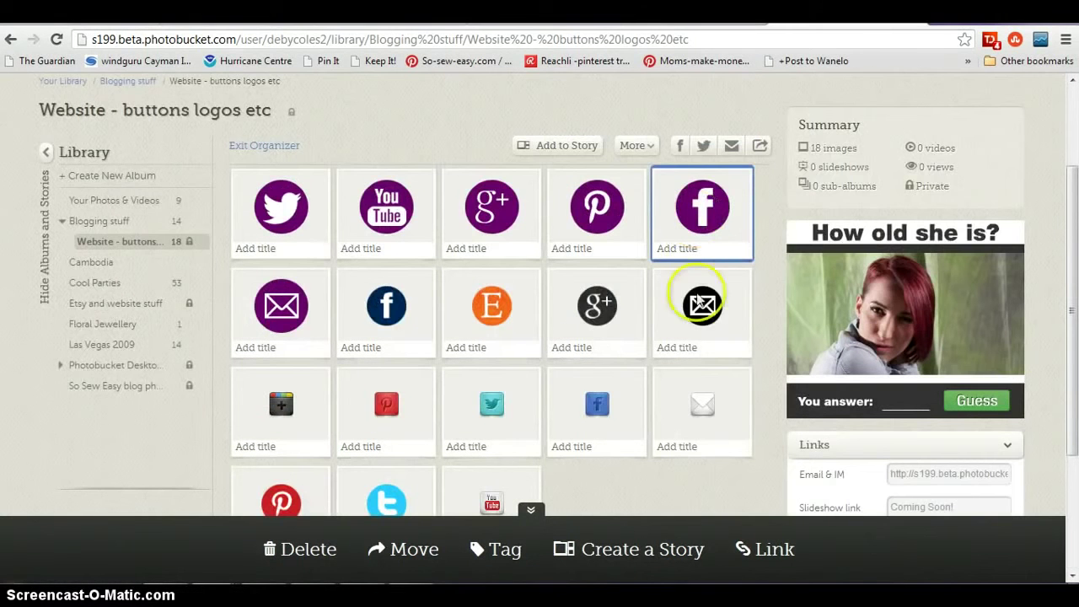
click(768, 548)
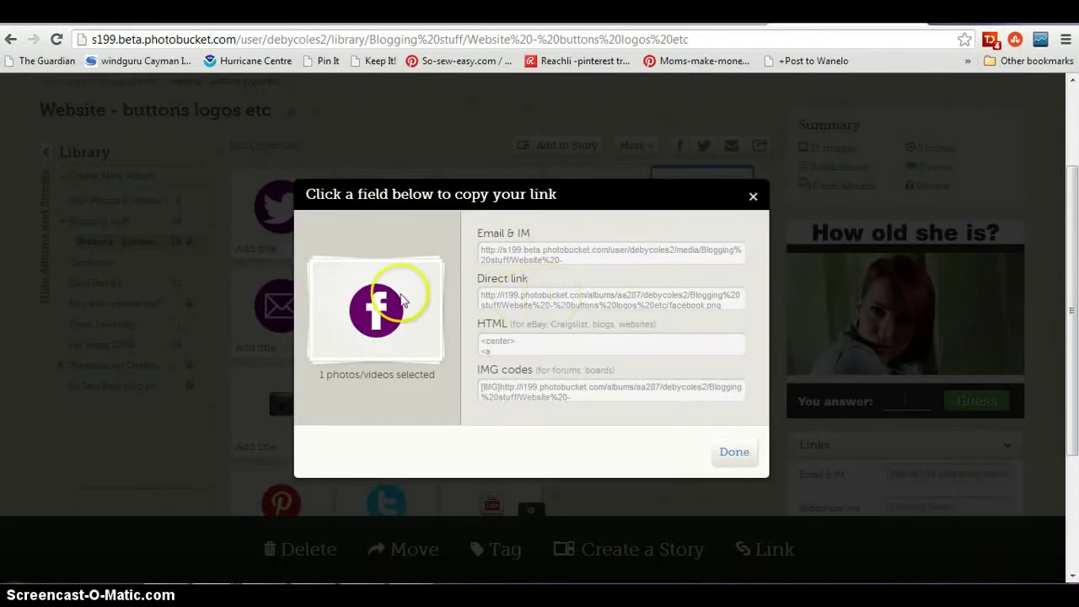
click(582, 298)
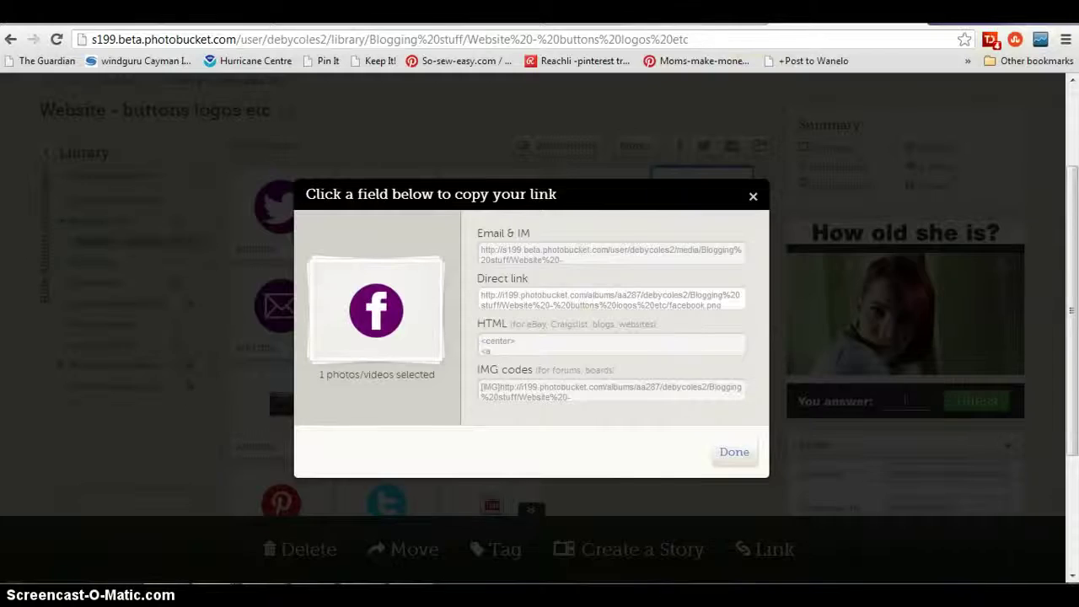
click(700, 11)
click(839, 175)
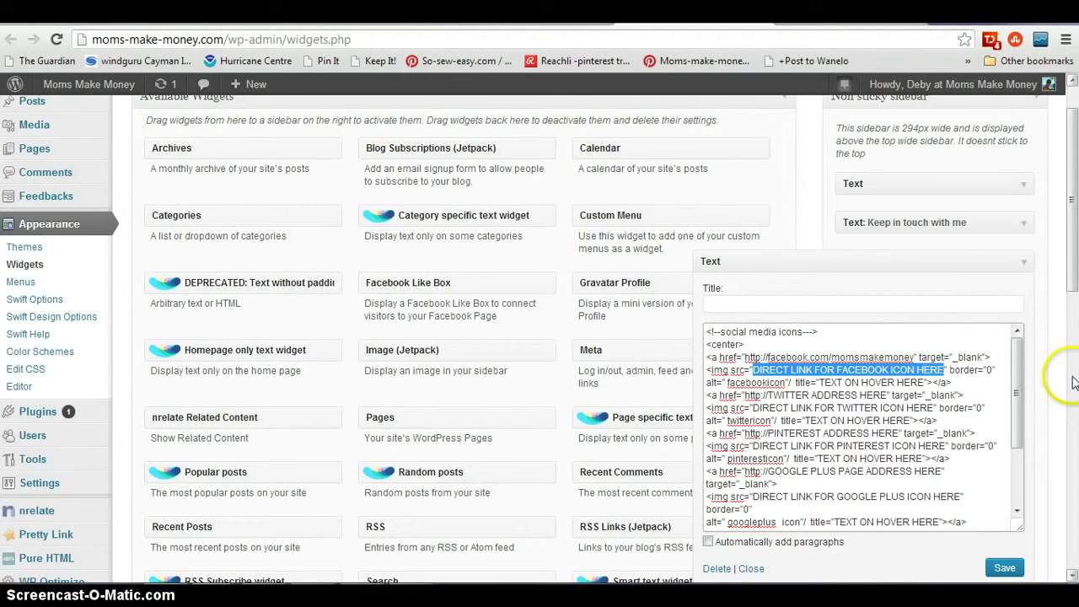
- Give the Facebook icon the Photobucket image link and title 'Moms Make Money Facebook Page', then save the widget
text(http://i199.photobucket.com/albums/aa287/debycoles2/Blogging%20stuff/Website%20-%20buttons%20logos%20etc/facebook.png)
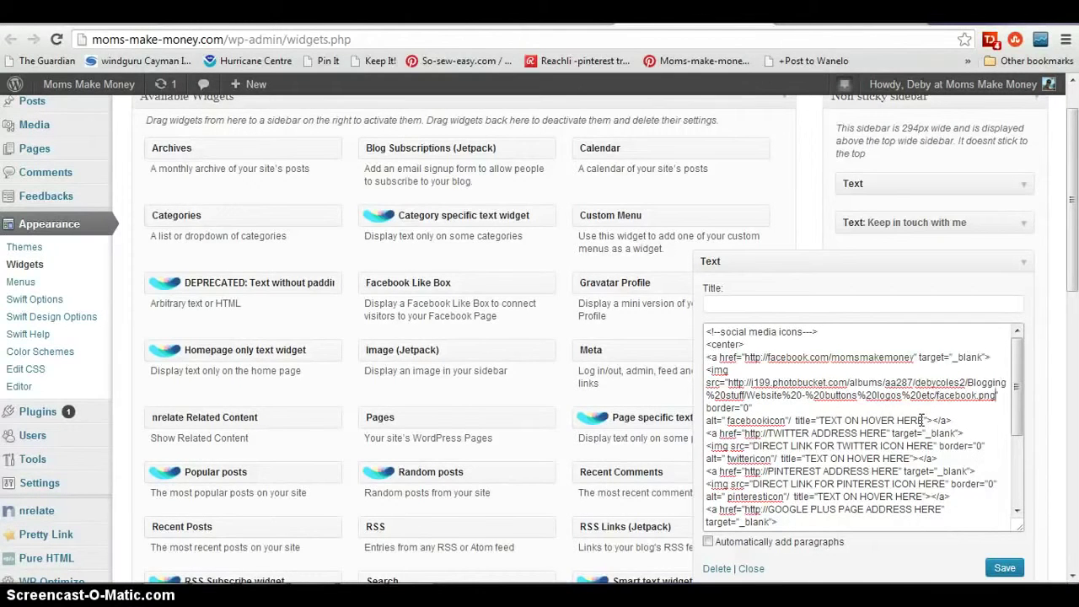
click(923, 420)
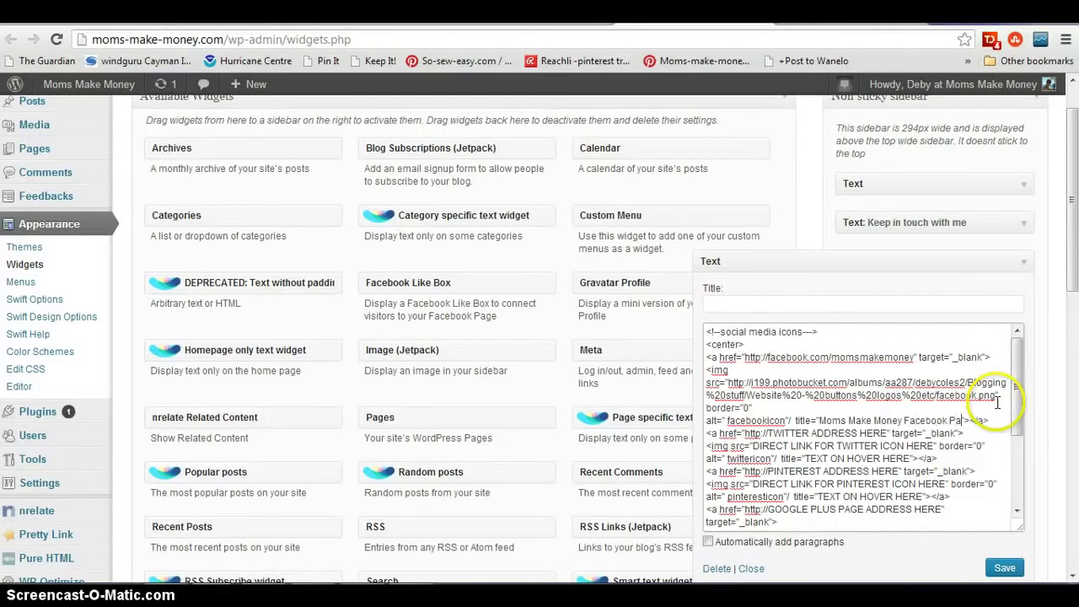
click(1005, 568)
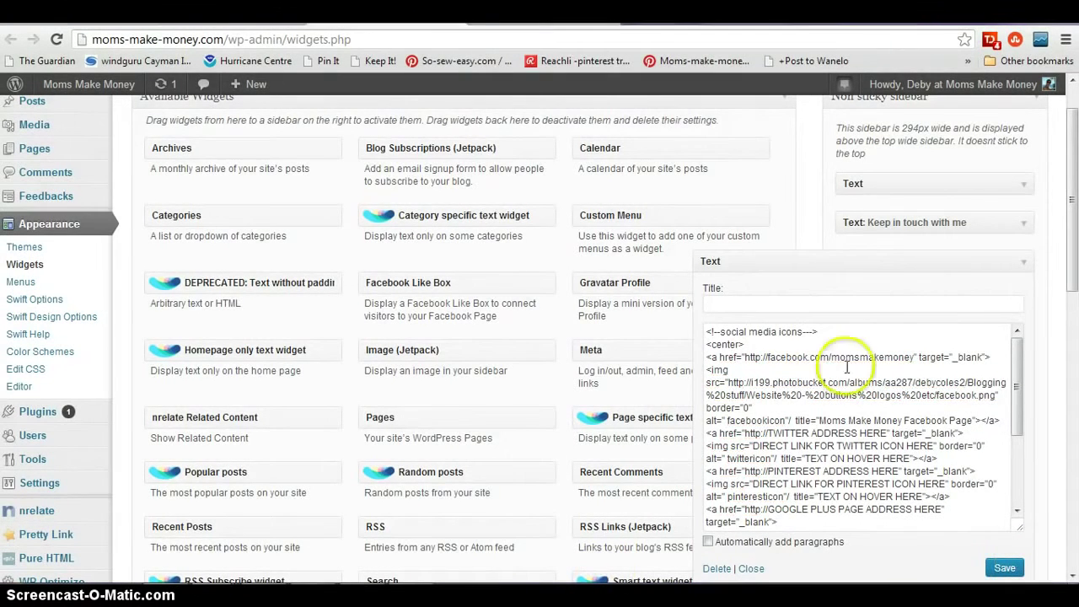
- Trim the address to the site root to load the blog homepage
drag(224, 39, 351, 39)
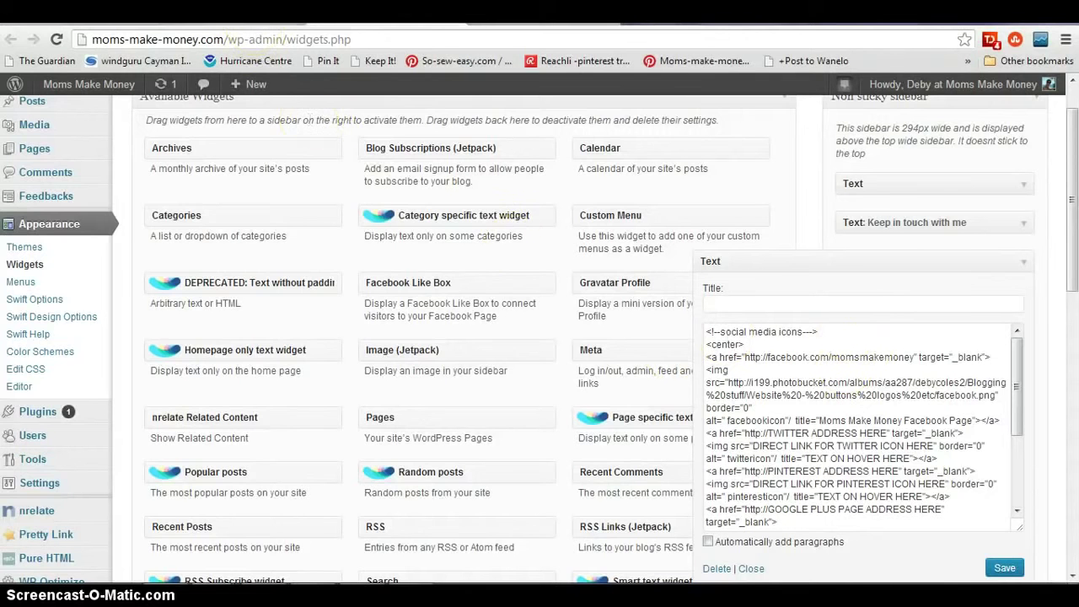
key(Delete)
key(Return)
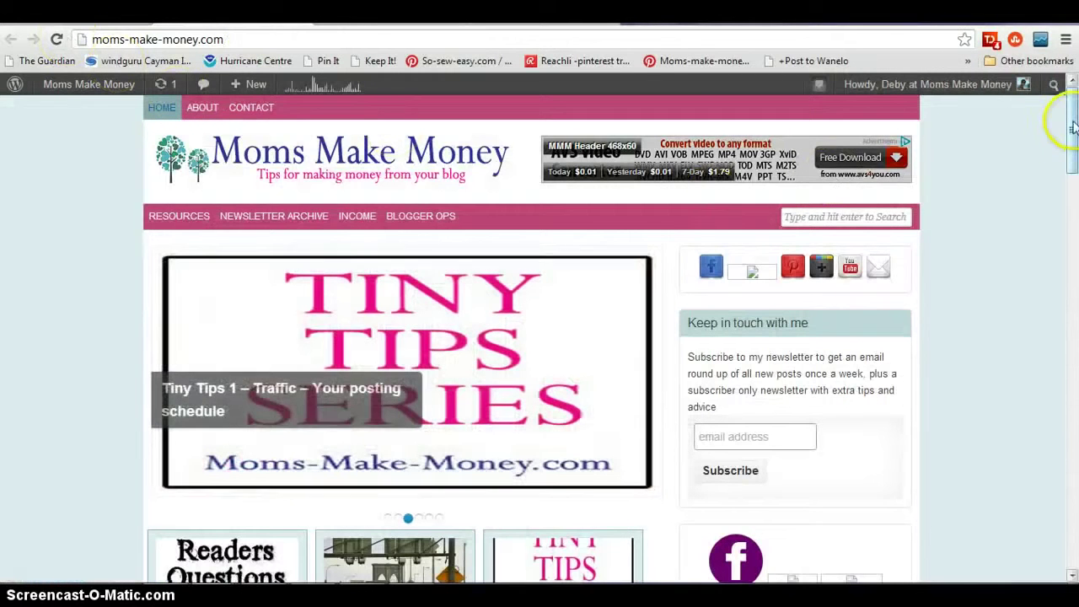
- Check that the sidebar Facebook icon opens the Moms Make Money Facebook page, then come back
drag(1071, 133, 1072, 160)
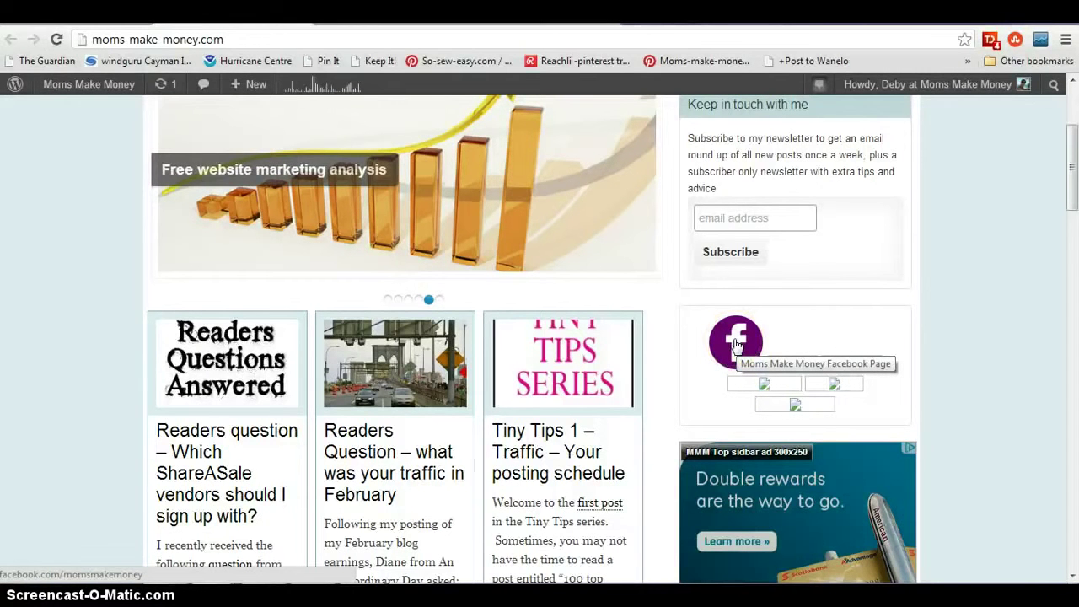
click(736, 344)
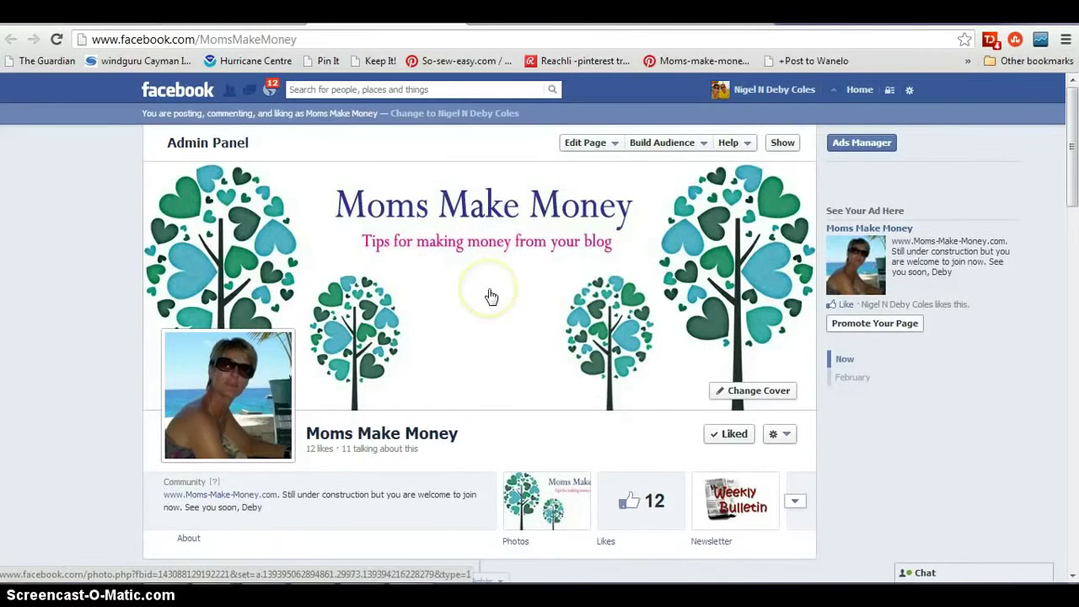
click(391, 76)
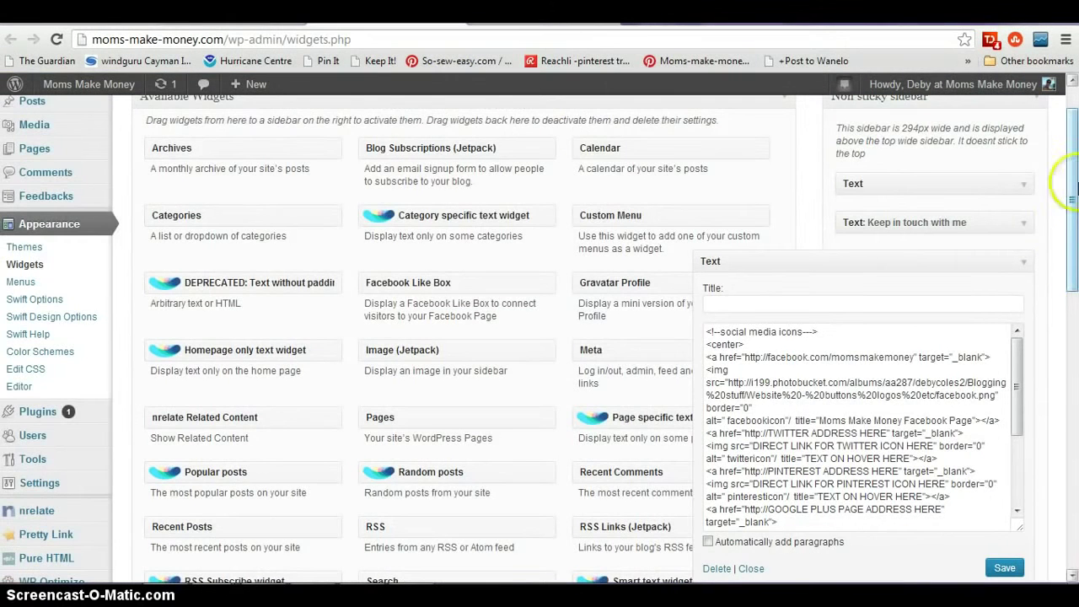
- Replace the TWITTER ADDRESS HERE placeholder with twitter.com/momsmakemoney1
drag(1074, 169, 1074, 217)
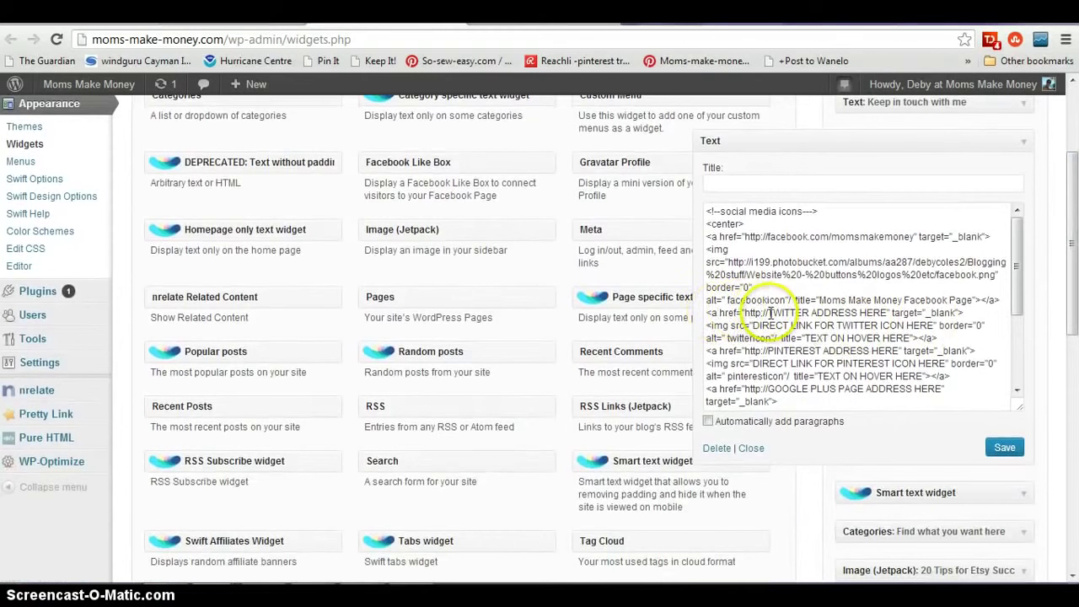
click(888, 313)
key(BackSpace)
key(BackSpace)
key(BackSpace)
key(BackSpace)
key(BackSpace)
key(BackSpace)
key(BackSpace)
key(BackSpace)
key(BackSpace)
key(BackSpace)
key(BackSpace)
key(BackSpace)
key(BackSpace)
key(BackSpace)
key(BackSpace)
key(BackSpace)
key(BackSpace)
key(BackSpace)
key(BackSpace)
key(BackSpace)
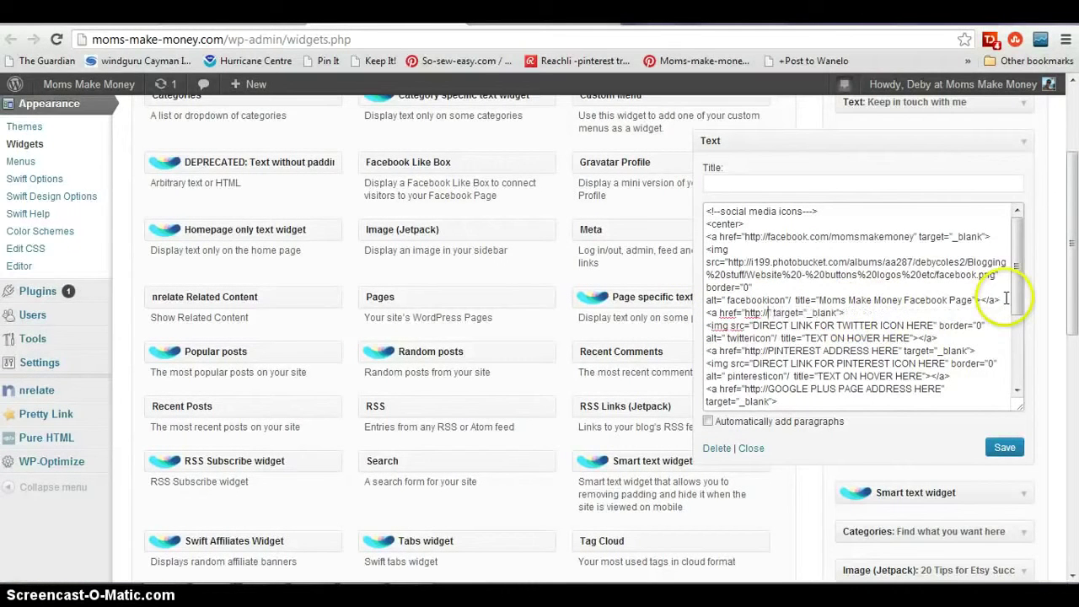
text(twitter.com/)
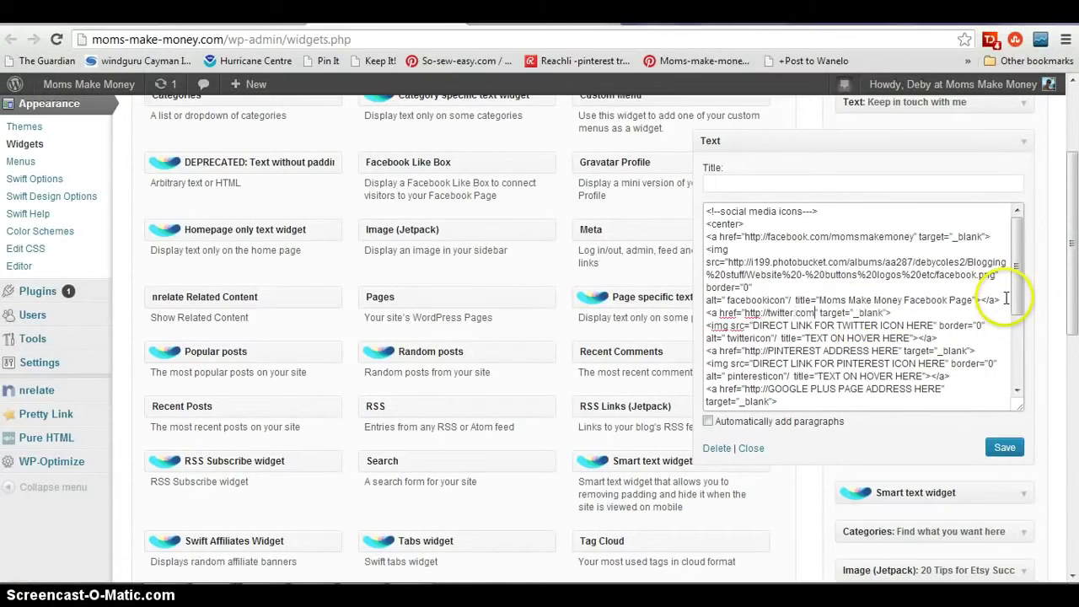
text(momsmakemone)
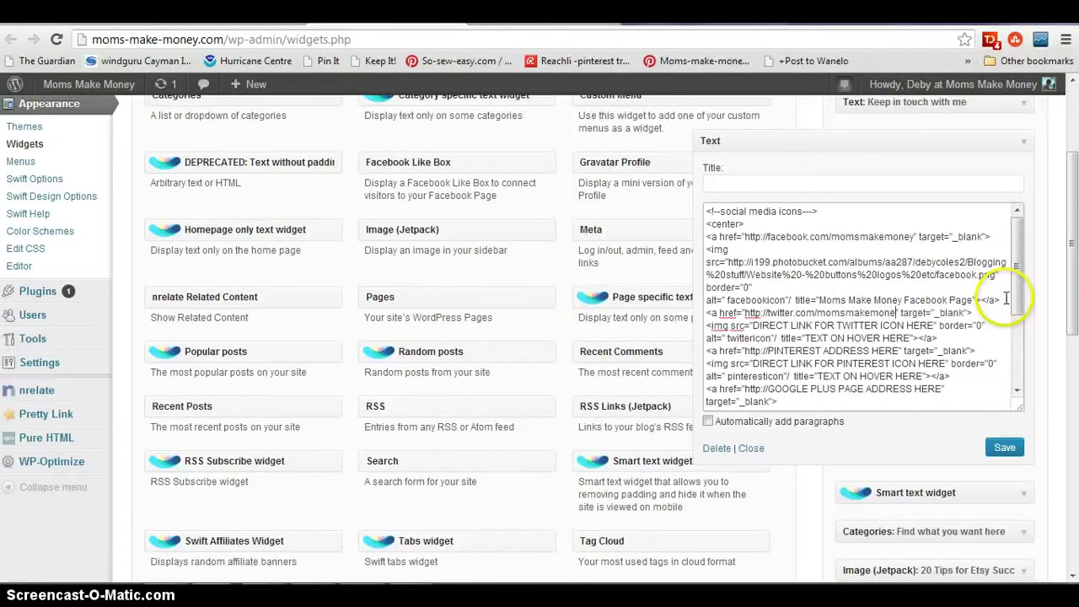
text(y1)
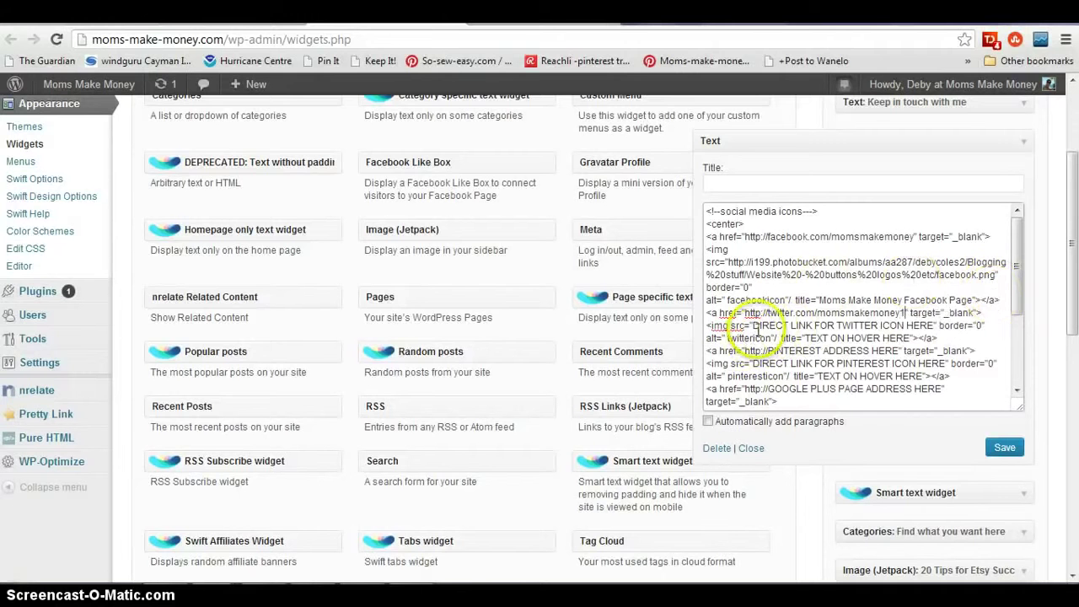
- Select the Twitter icon image placeholder so it can be replaced with a Photobucket link
click(753, 326)
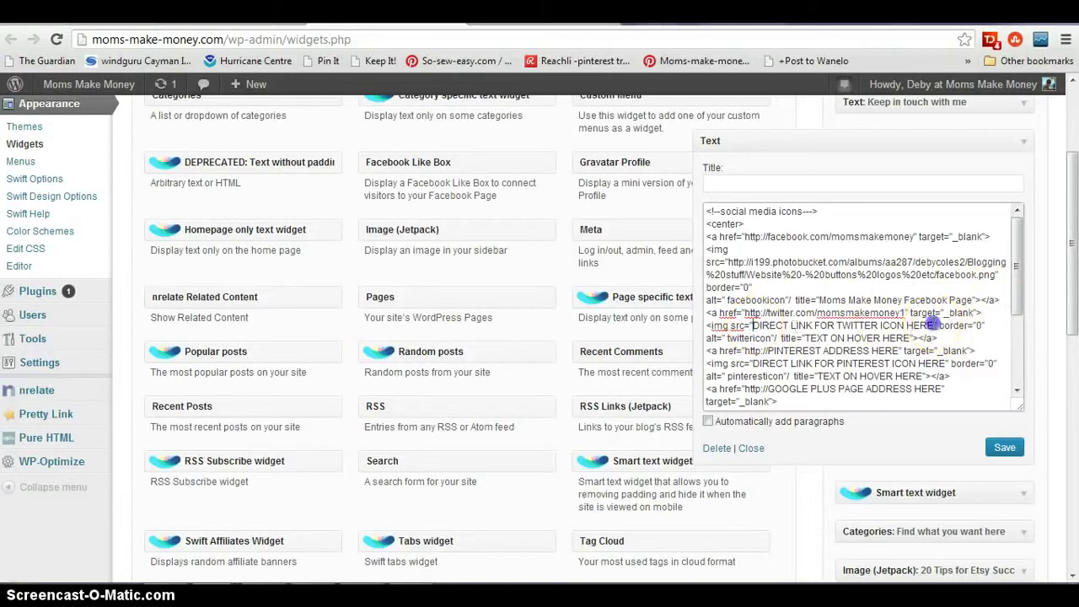
shift+click(933, 325)
key(ctrl+Tab)
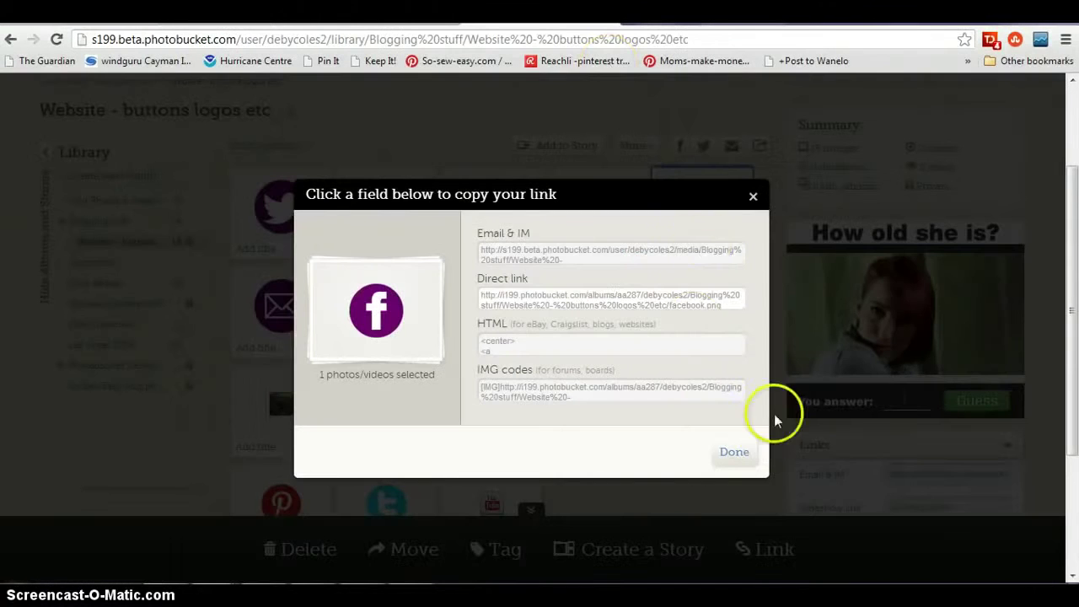
- Copy the purple Twitter icon's Photobucket direct link and return to the WordPress widget
click(735, 451)
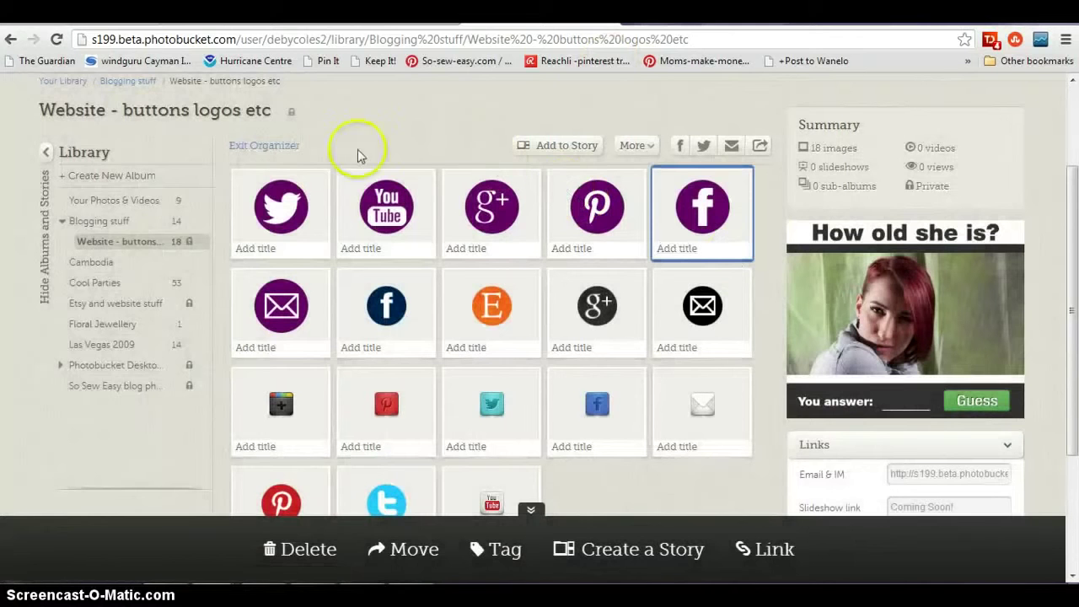
click(282, 206)
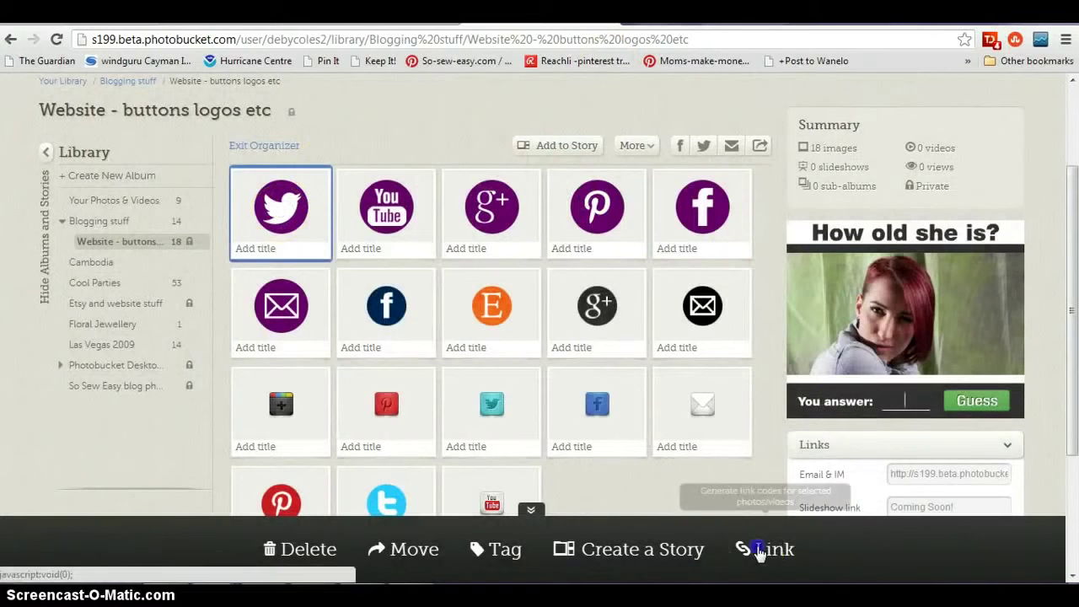
click(773, 548)
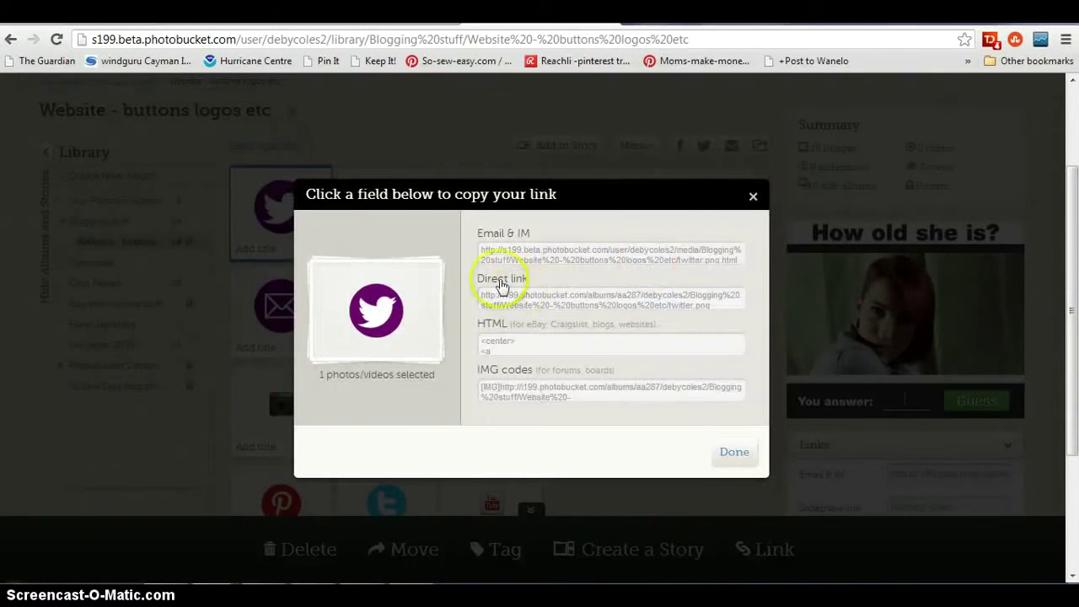
click(523, 299)
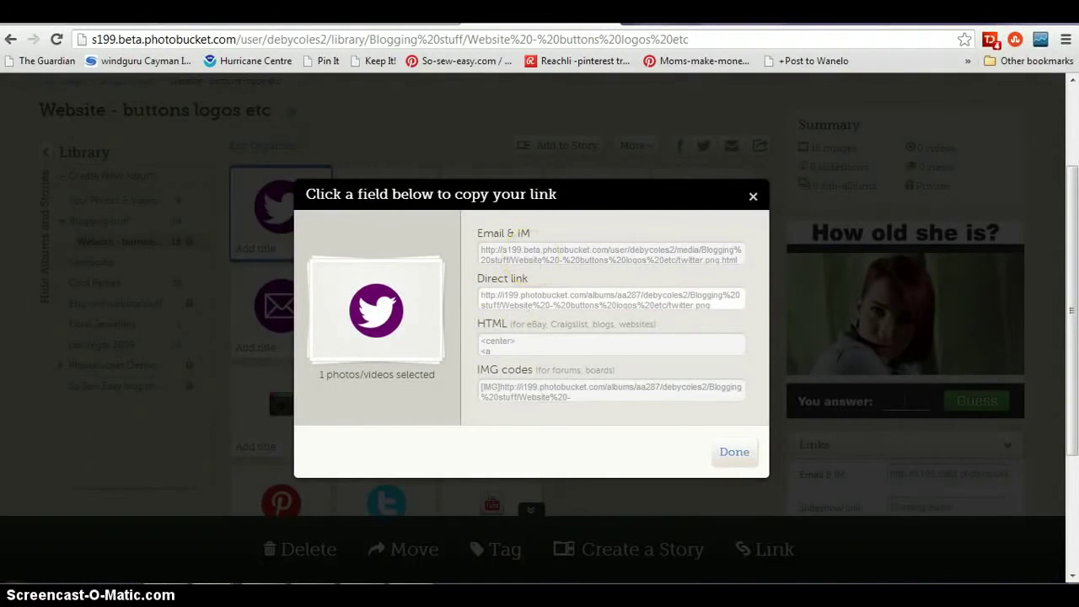
click(388, 12)
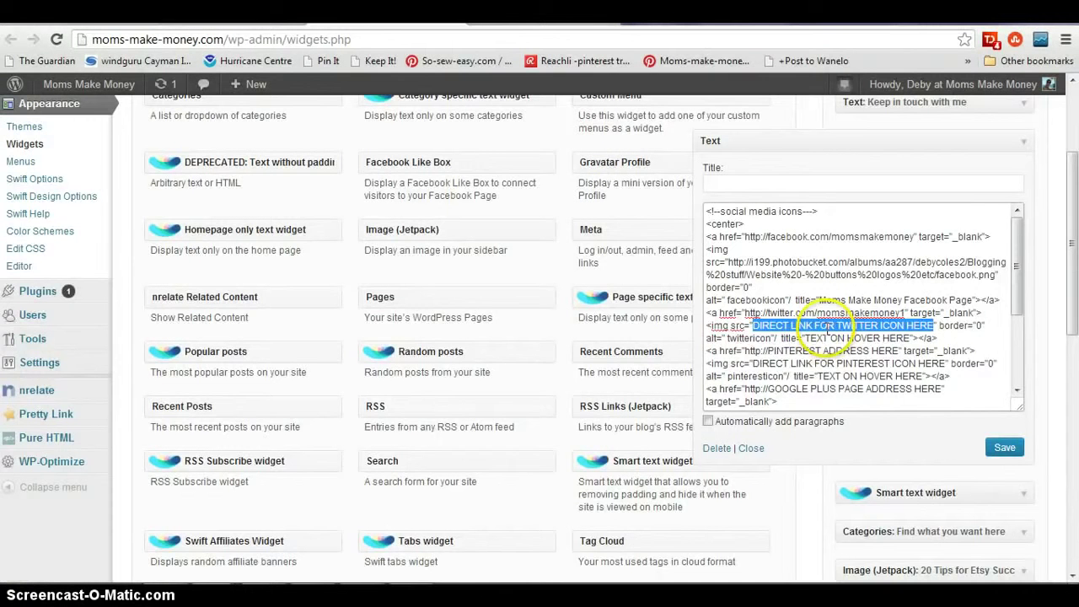
- Paste the Twitter image link titled 'Visit our twitter feed', save the widget, and reload the homepage
text(http://i199.photobucket.com/albums/aa287/debycoles2/Blogging%20stuff/Website%20-%20buttons%20logos%20etc/twitter.png)
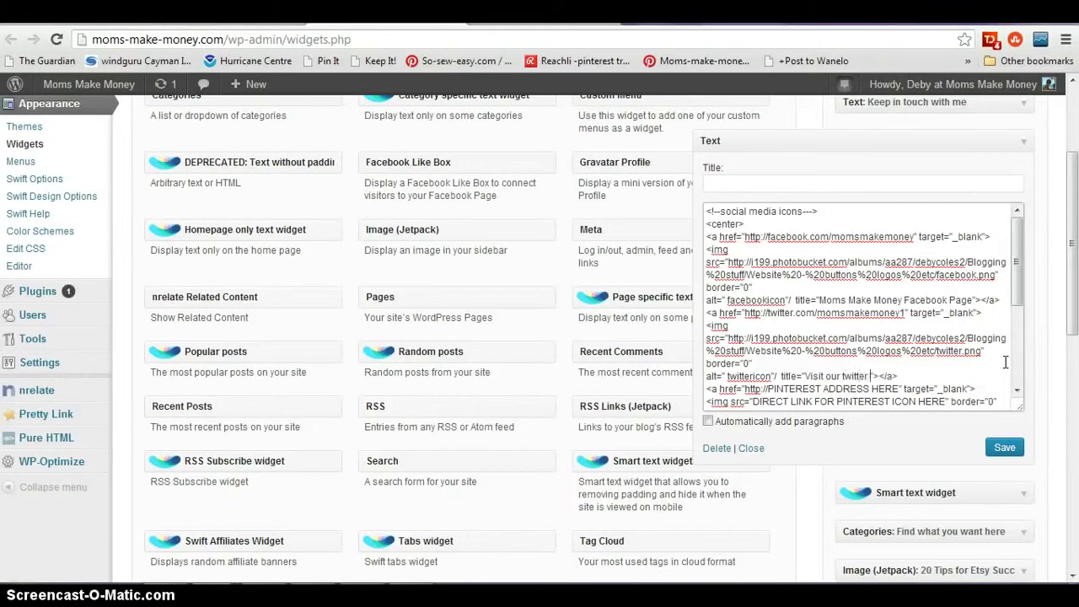
click(1010, 450)
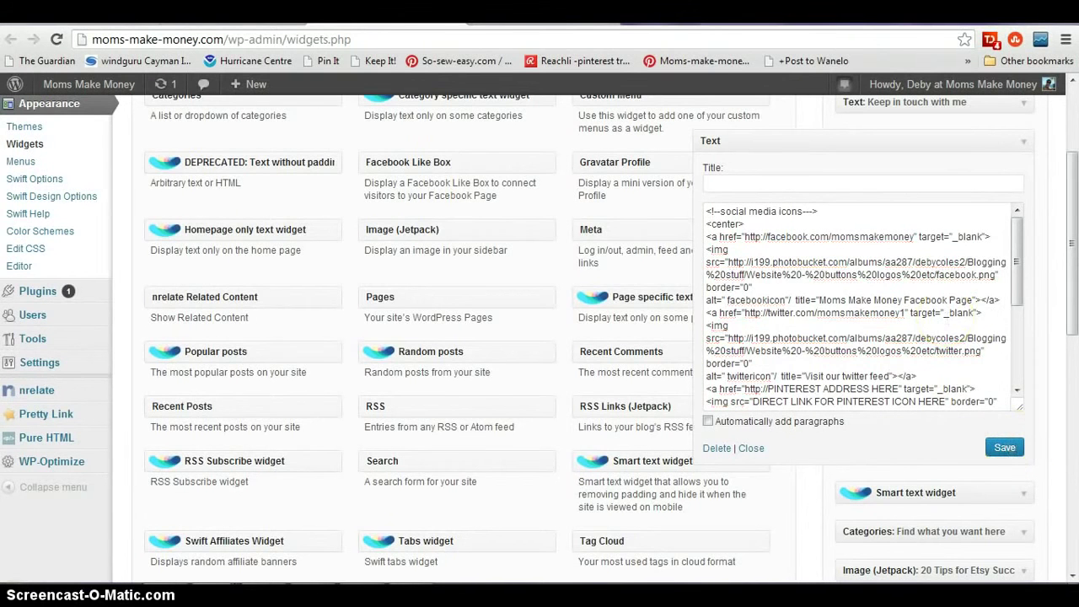
click(228, 17)
click(56, 39)
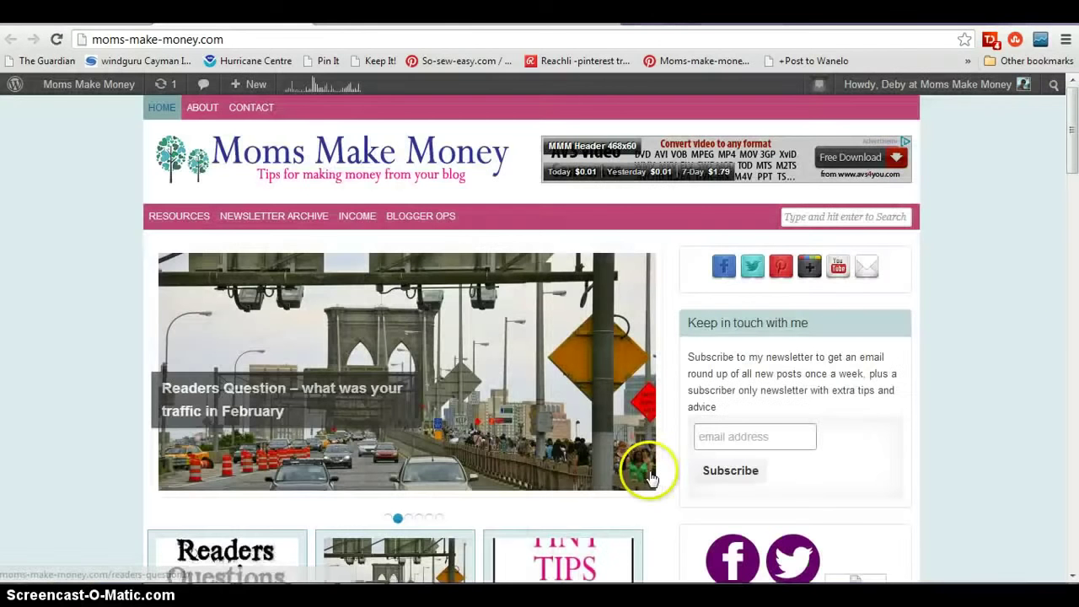
- Check the homepage sidebar, then return to the Widgets tab with the social icons code
drag(1072, 160, 1072, 198)
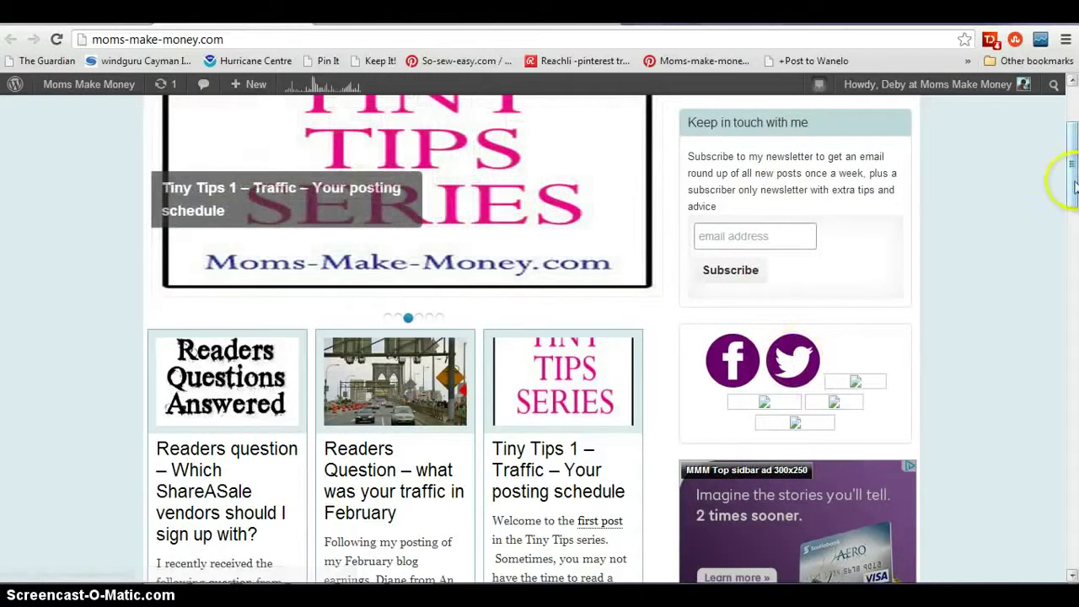
scroll(1070, 178, up, 1)
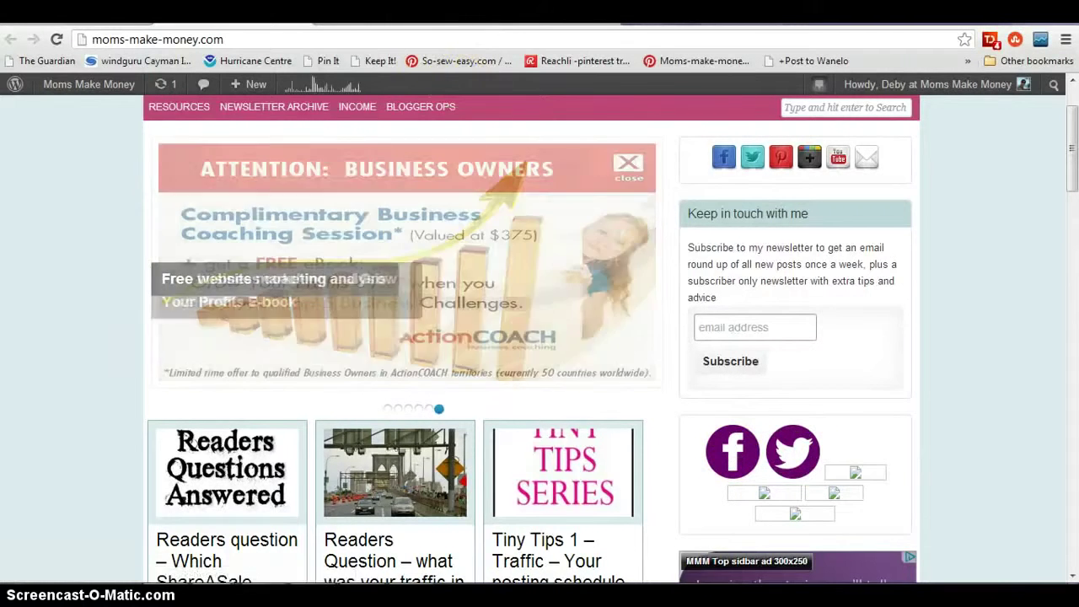
click(429, 7)
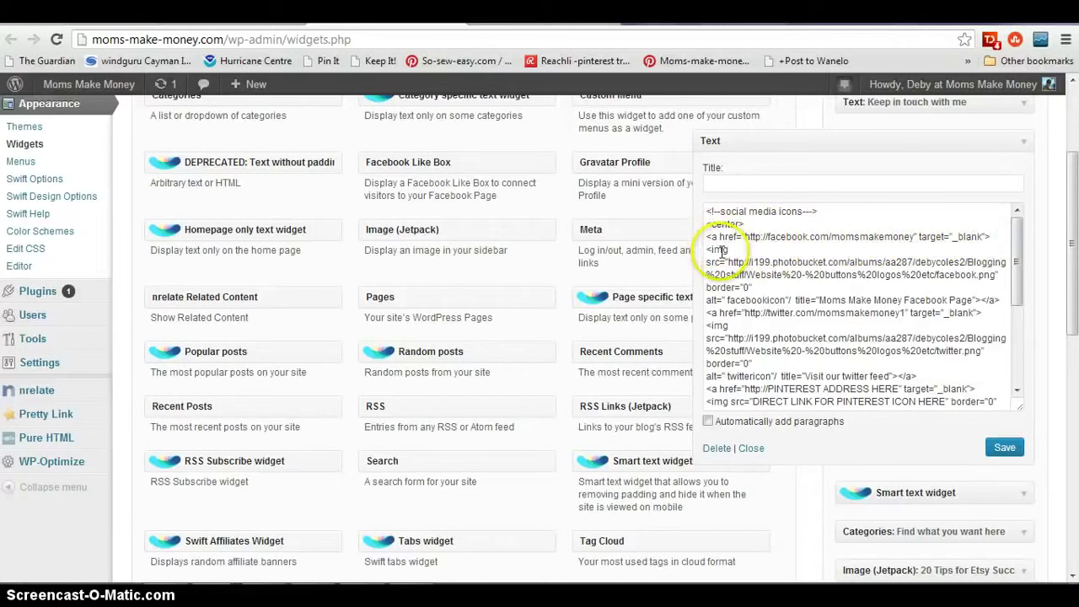
- Add width=40px after border="0" in the Facebook and Twitter img tags, save, and view the homepage
click(772, 287)
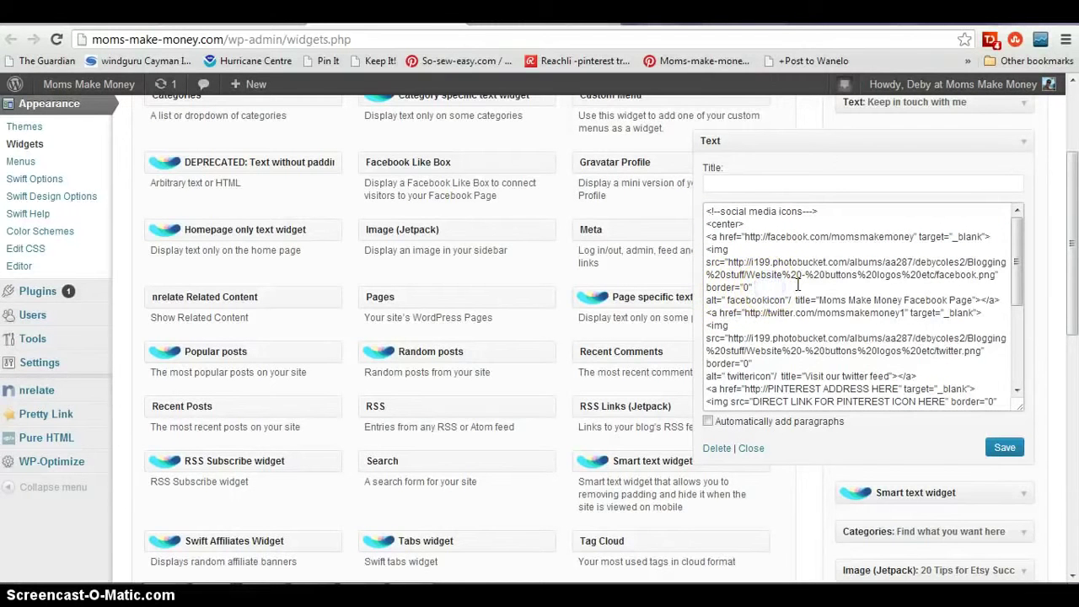
text(width=40px)
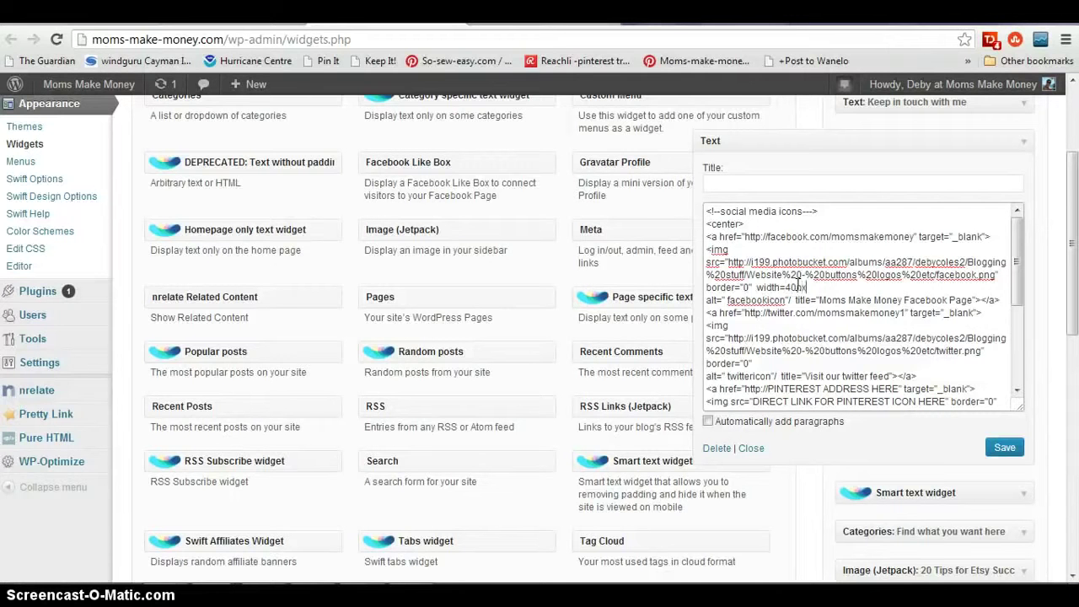
click(818, 288)
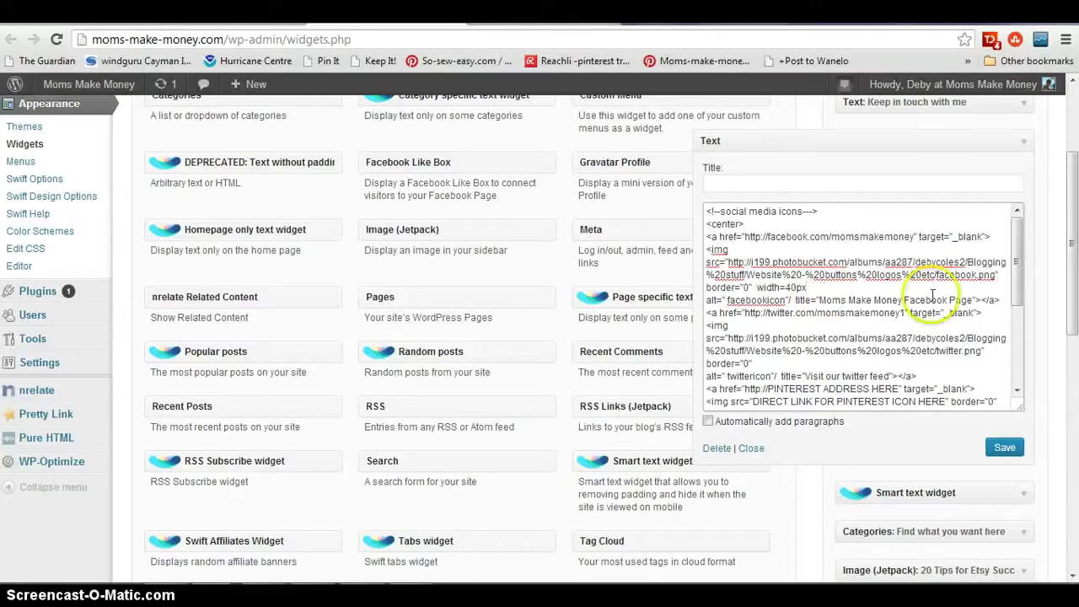
click(773, 362)
text(width=40px)
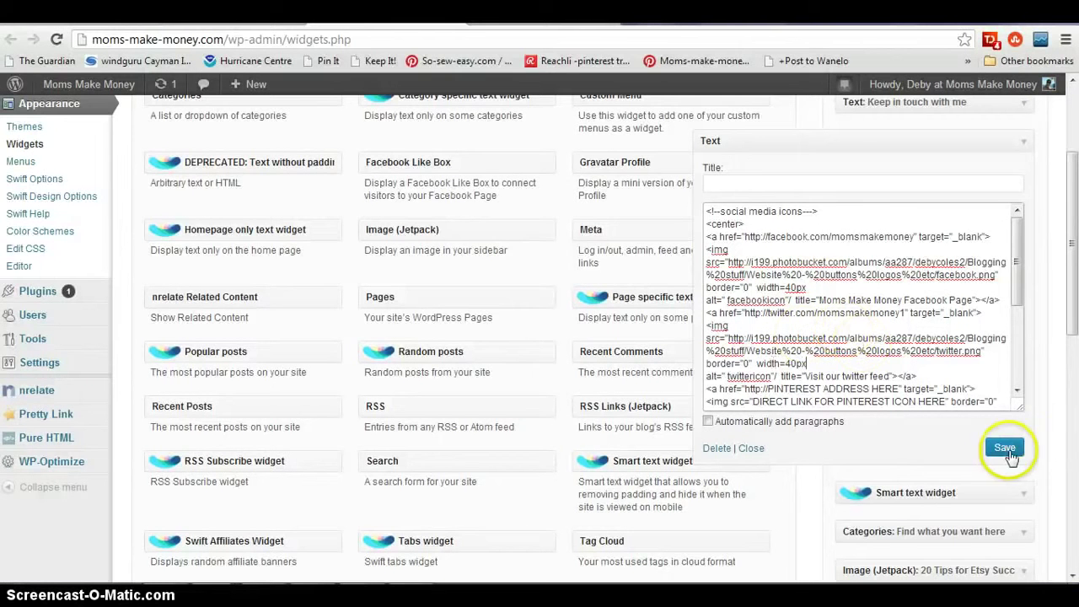
click(1006, 449)
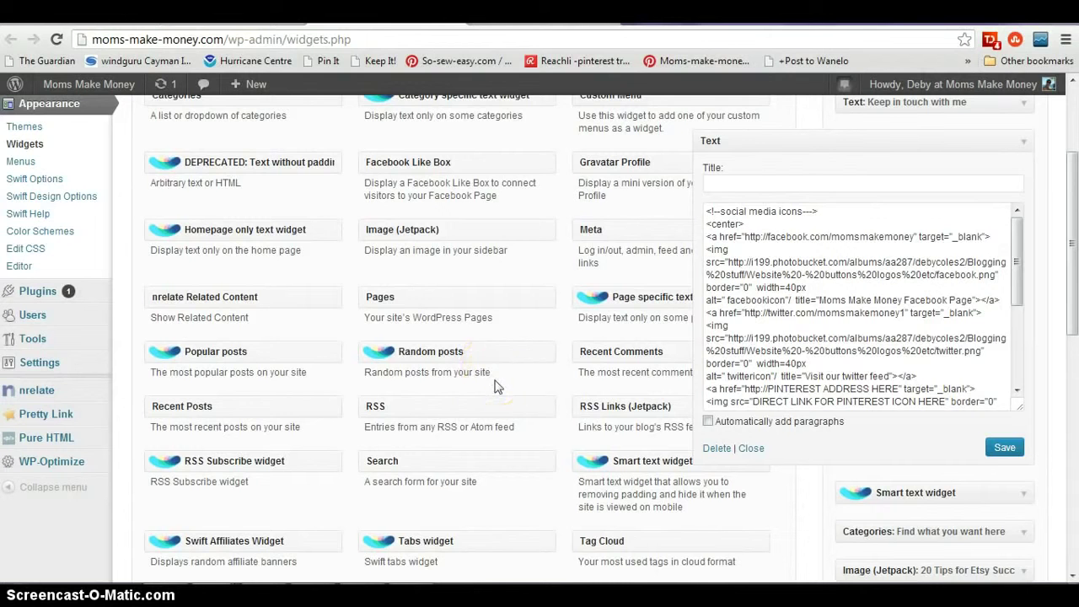
key(ctrl+Tab)
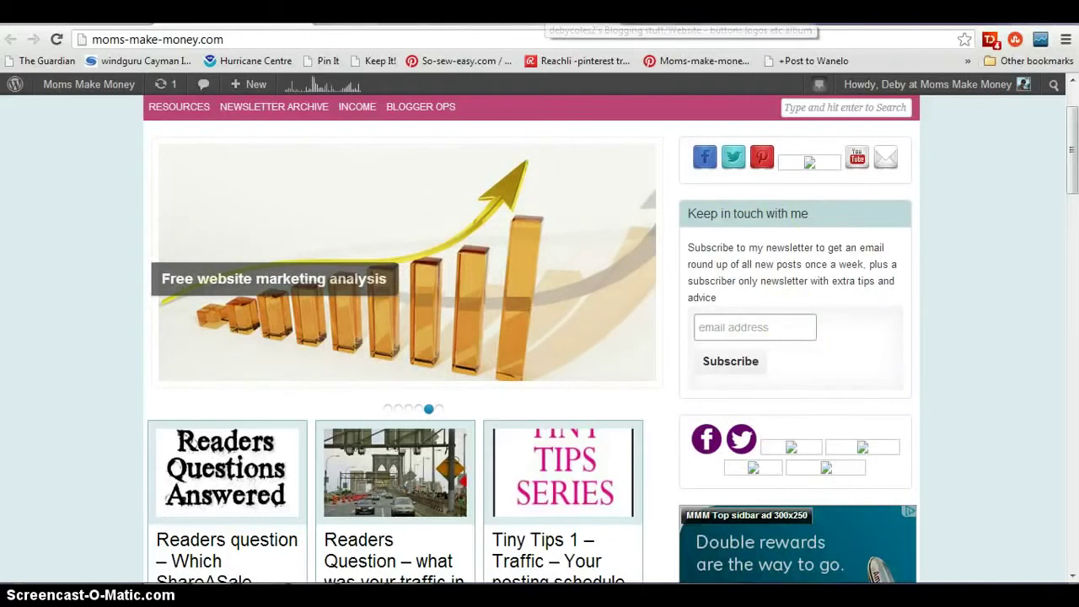
- Return to the Widgets tab and scroll the widget code to the Pinterest and Google Plus placeholders
key(ctrl+Tab)
drag(1018, 251, 1022, 294)
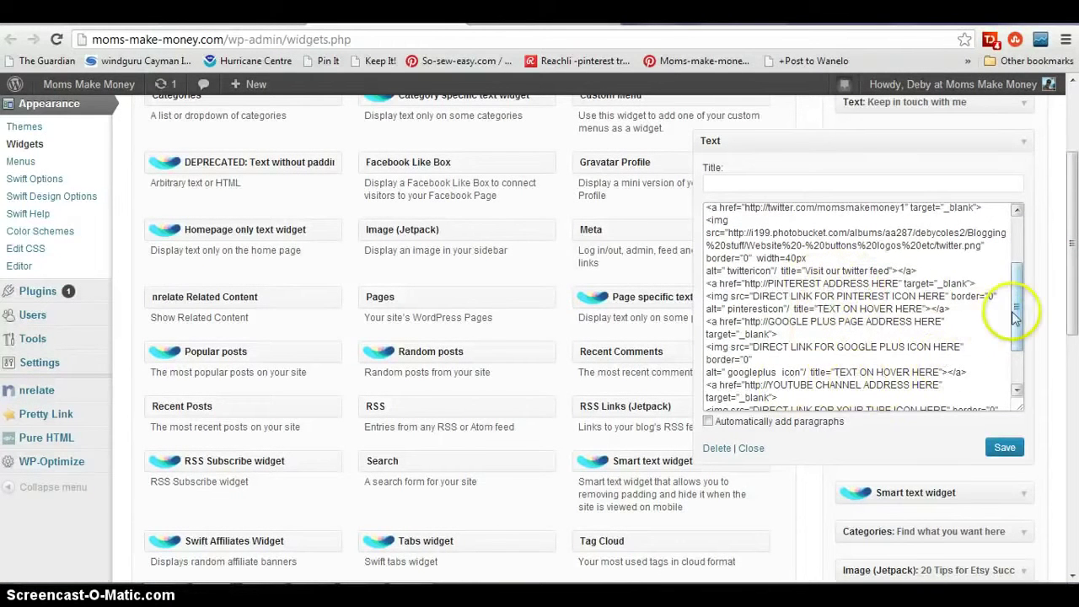
- Replace YOUR EMAIL ADDRESS HERE in the mailto link with the blog owner's email address
drag(1011, 311, 1012, 317)
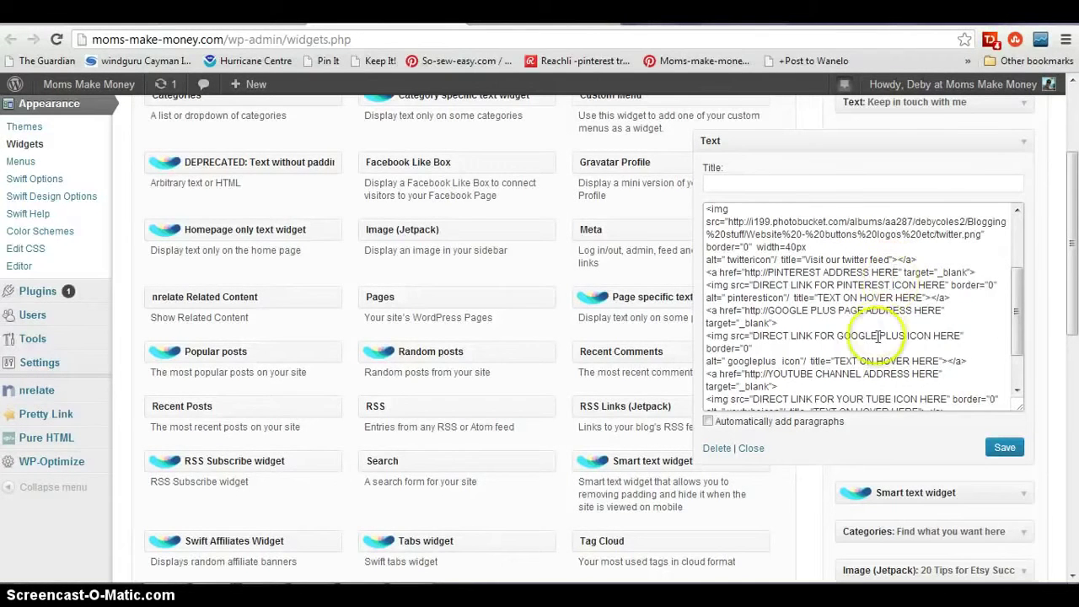
drag(1017, 313, 1012, 348)
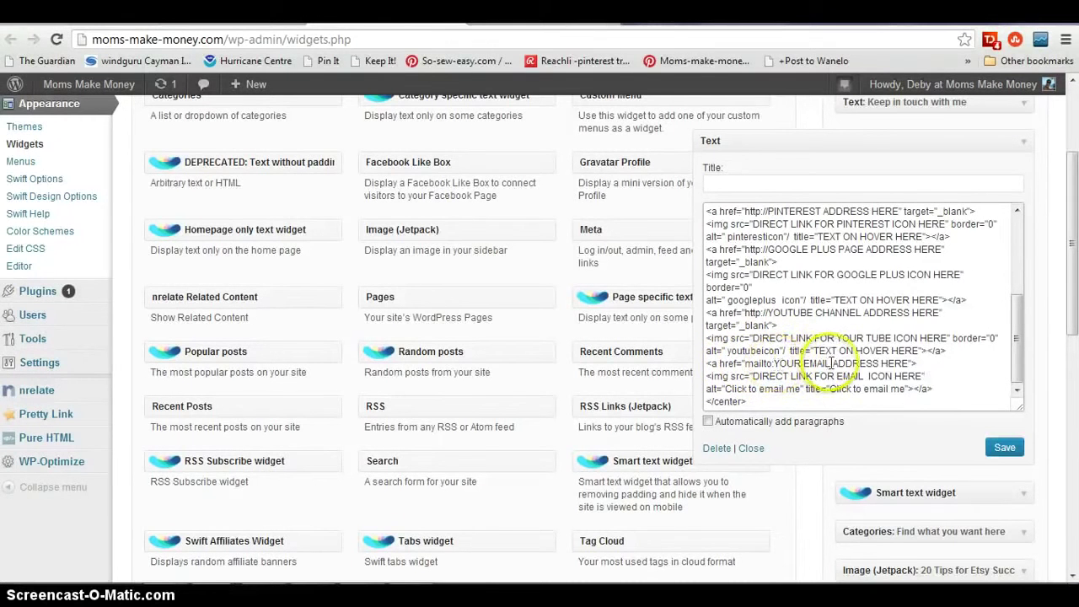
click(774, 364)
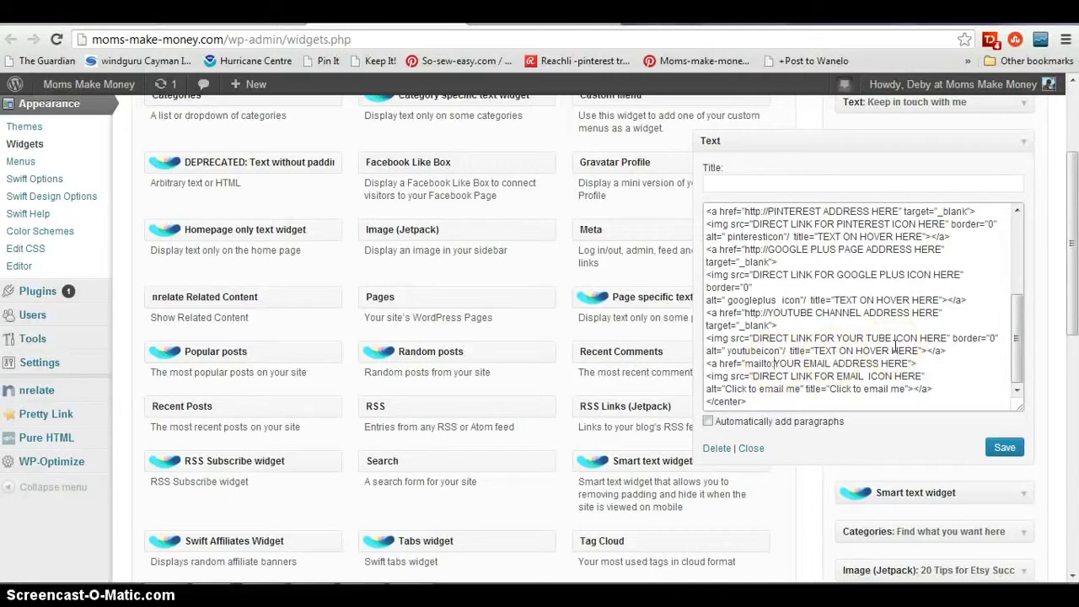
key(Delete)
key(Delete)
key(Delete)
key(Delete)
key(Delete)
key(Delete)
key(Delete)
key(Delete)
key(Delete)
key(Delete)
key(Delete)
key(Delete)
key(Delete)
key(Delete)
key(Delete)
key(Delete)
key(Delete)
key(Delete)
key(Delete)
key(Delete)
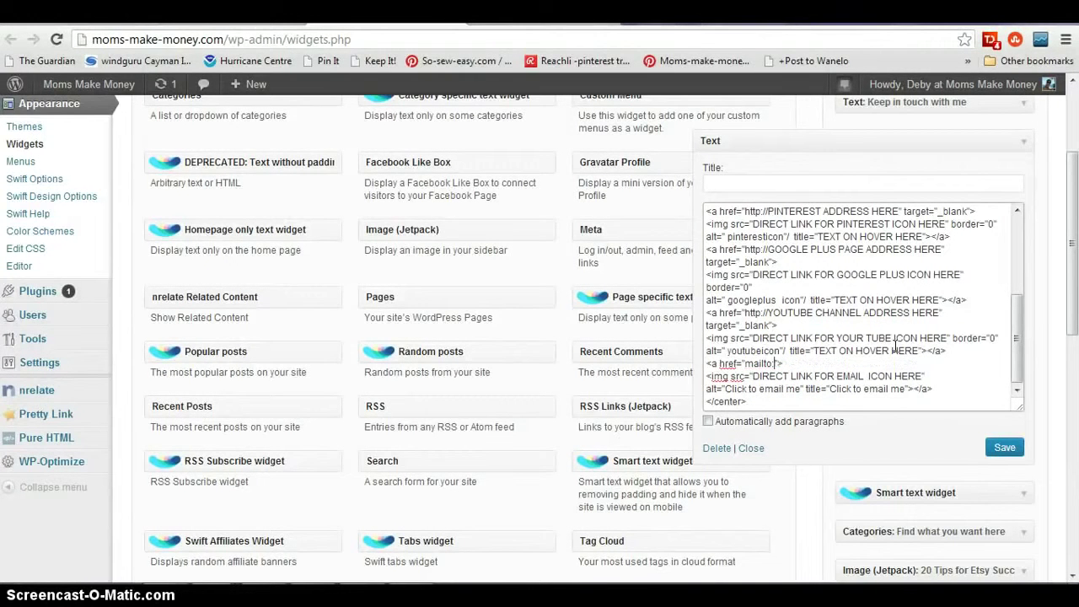
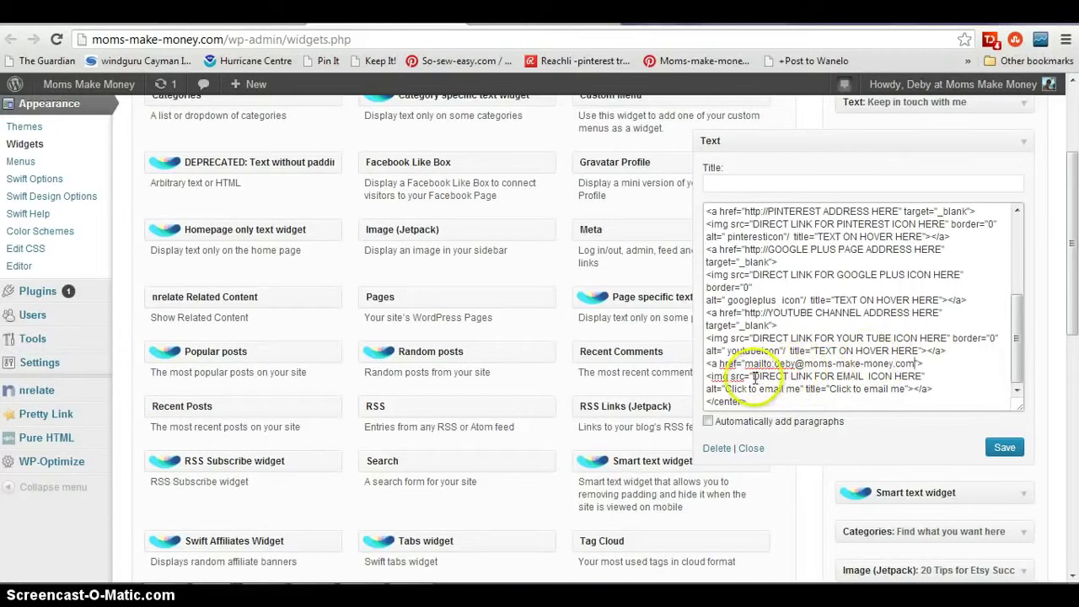
- Select the email icon placeholder and copy the purple email icon's direct link from Photobucket
drag(753, 377, 924, 377)
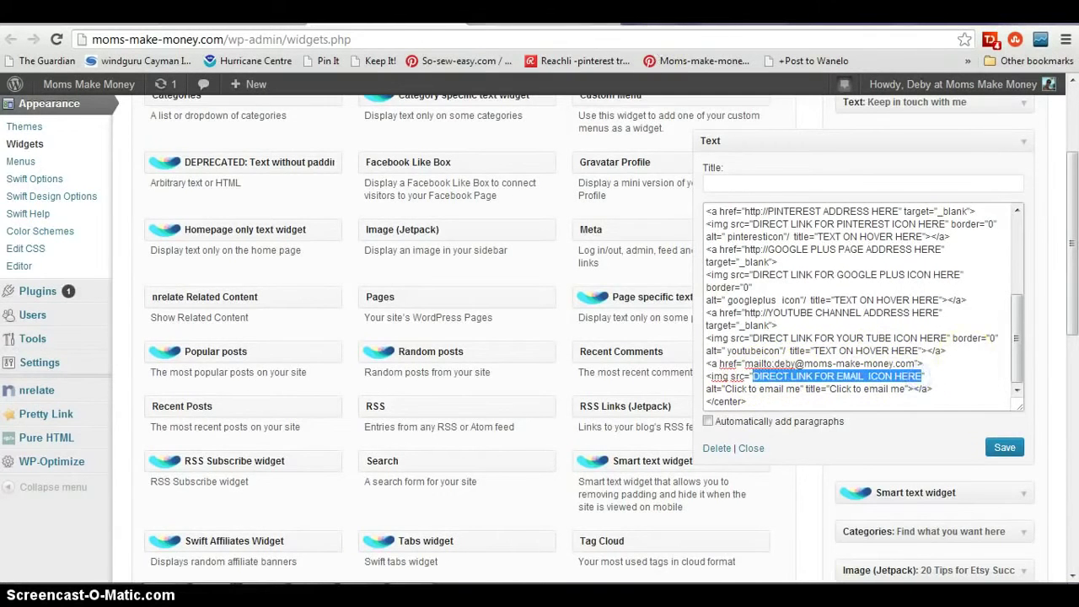
click(540, 13)
click(748, 460)
click(311, 316)
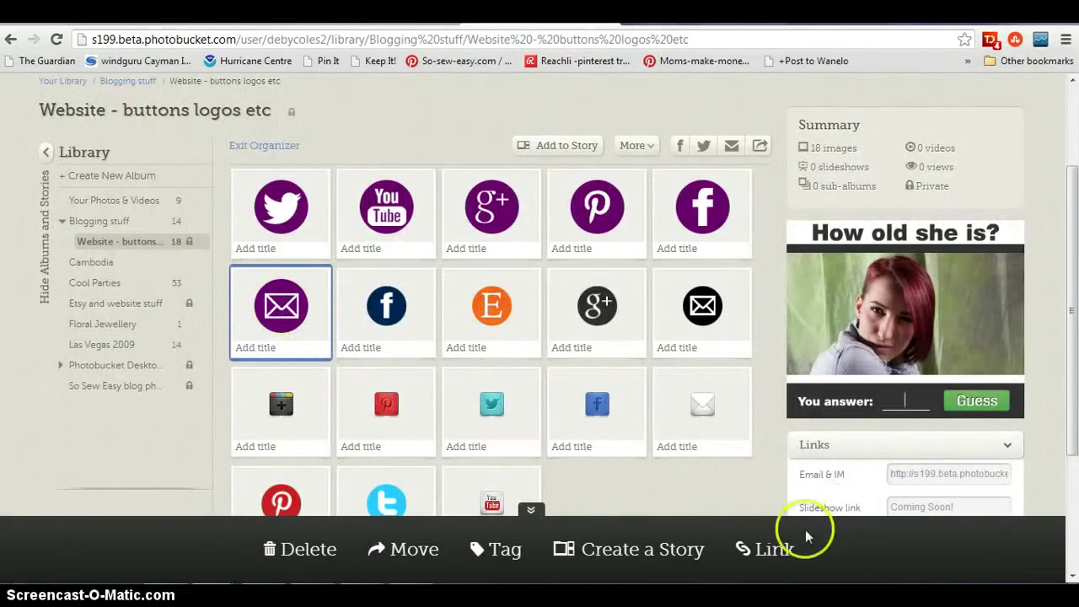
click(774, 549)
click(529, 303)
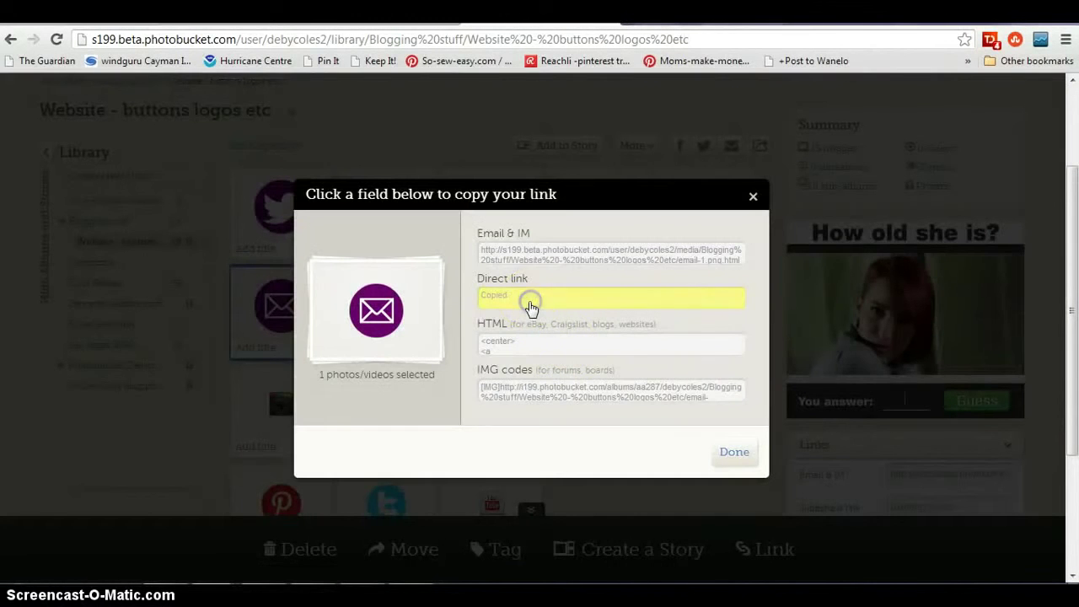
key(ctrl+Tab)
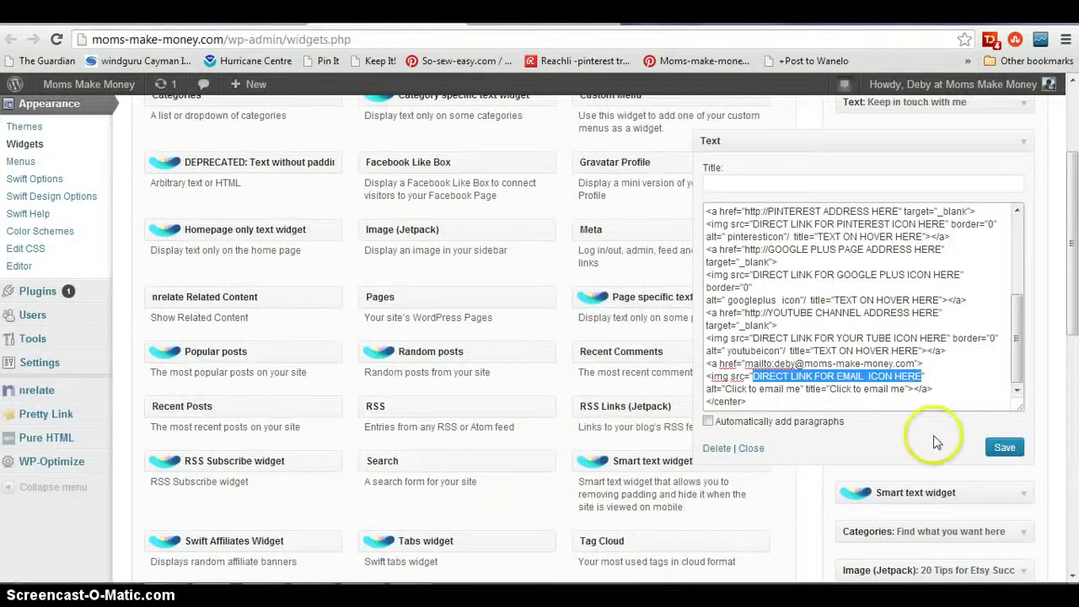
- Paste the Photobucket email-1.png link over the email icon placeholder and save the widget
text(http://i199.photobucket.com/albums/aa287/debycoles2/Blogging%20stuff/Website%20-%20buttons%20logos%20etc/email-1.png)
click(1018, 391)
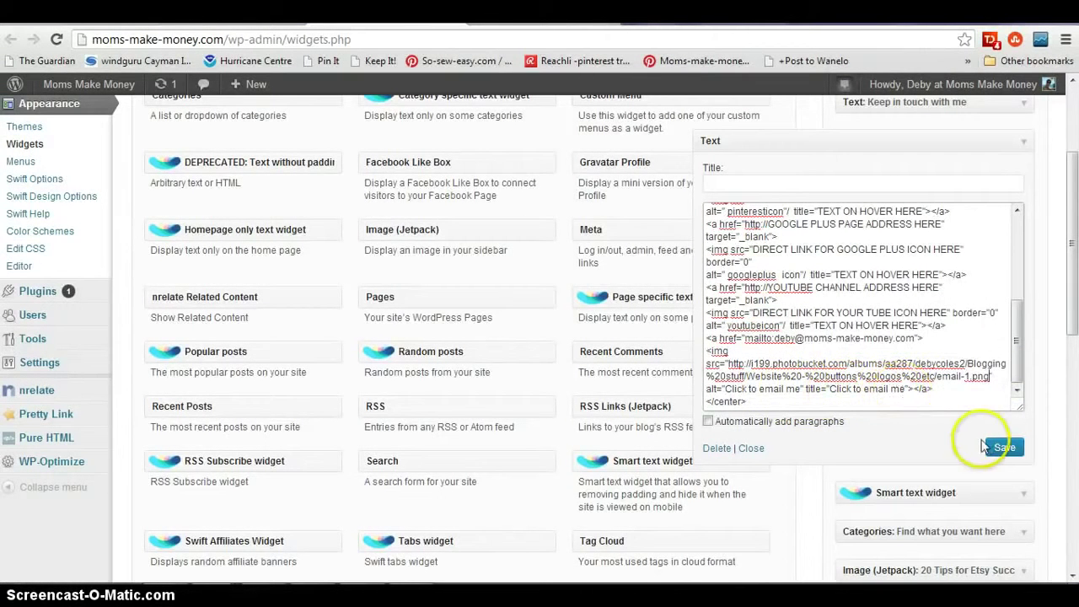
click(1018, 454)
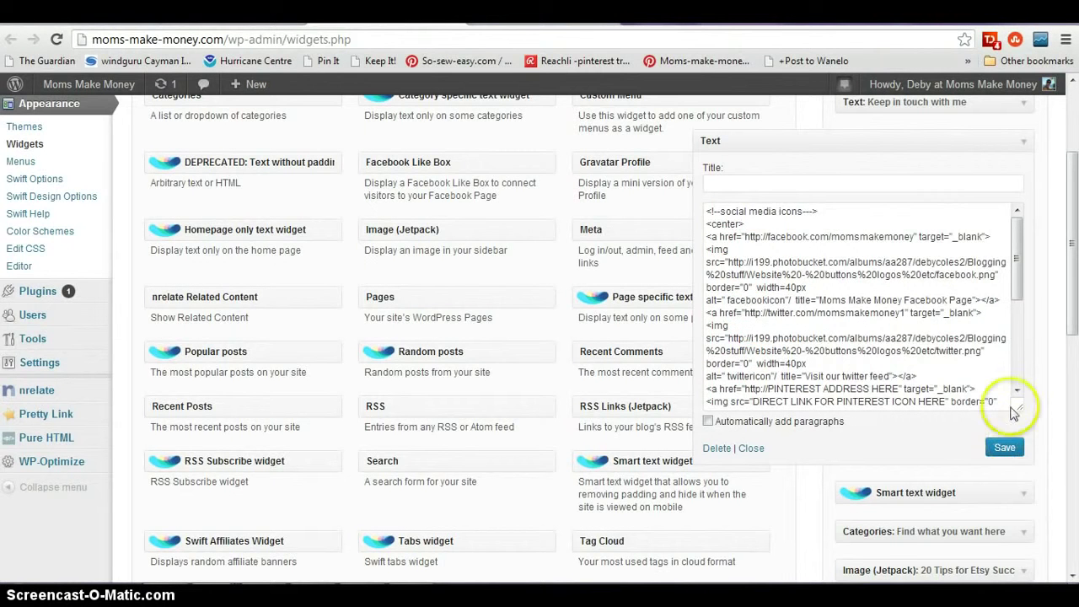
- Add width=40px to the email img tag and save the widget again
scroll(1020, 337, down, 3)
click(1022, 371)
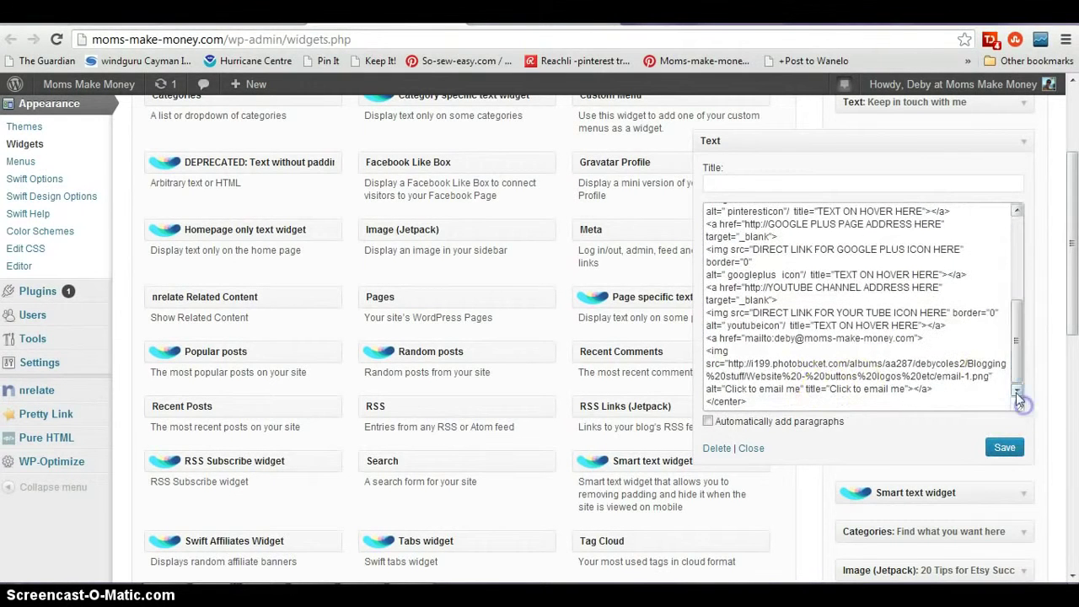
click(820, 396)
click(996, 376)
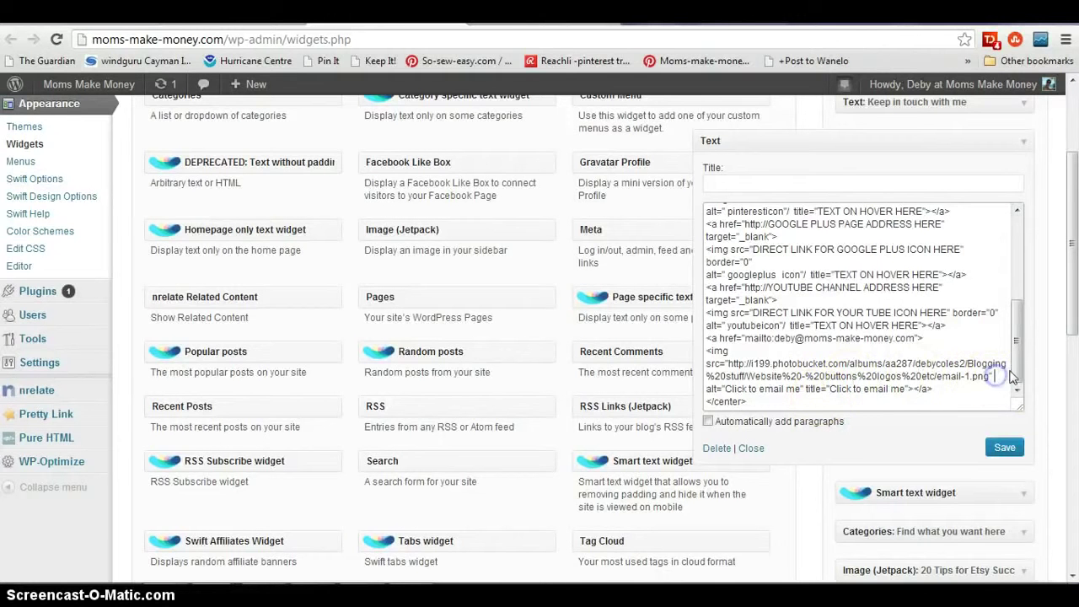
text(width=40px)
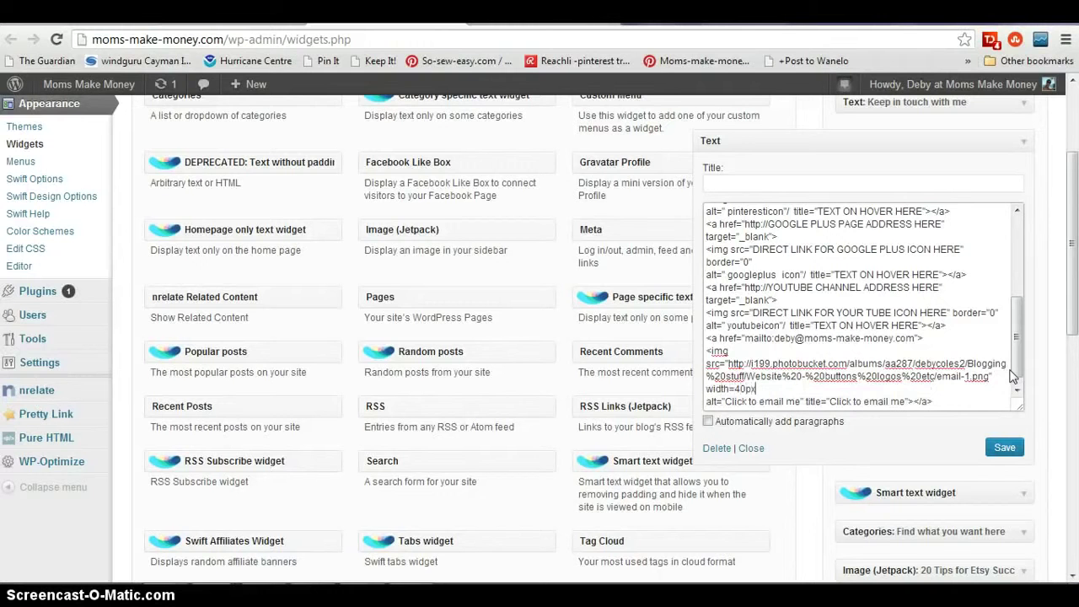
click(1003, 447)
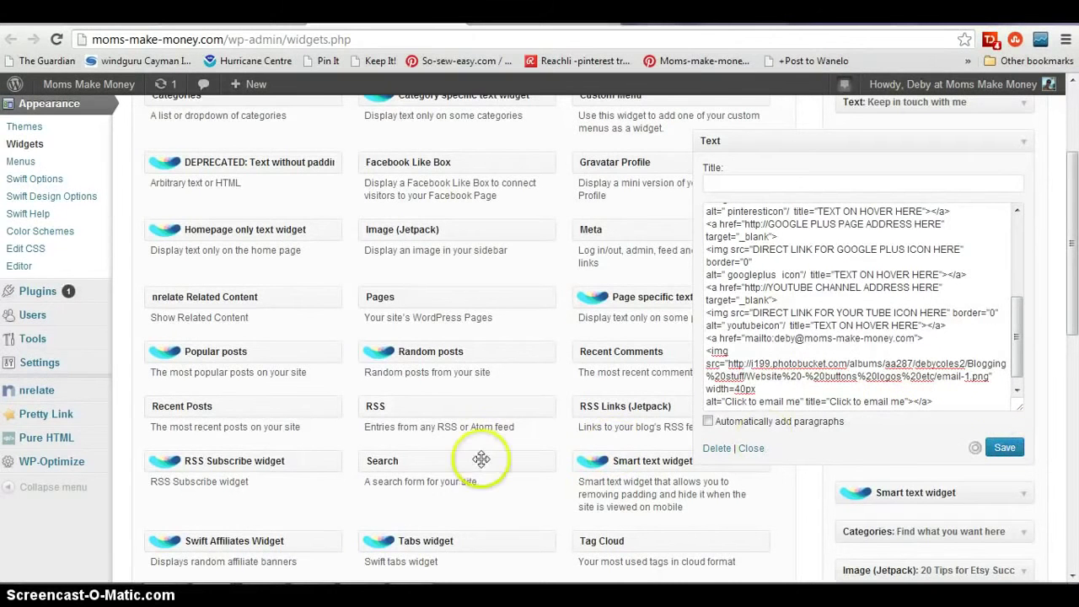